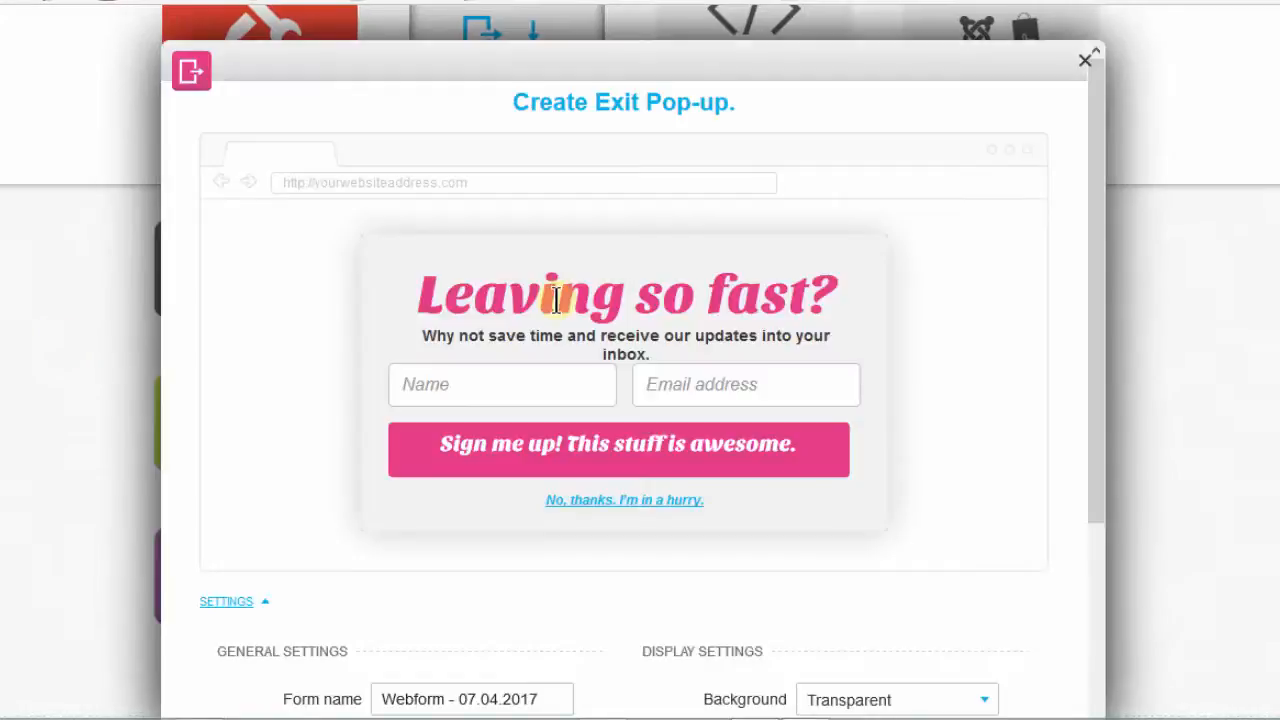
Change the font of the "Leaving so fast?" heading to Arial
click(565, 294)
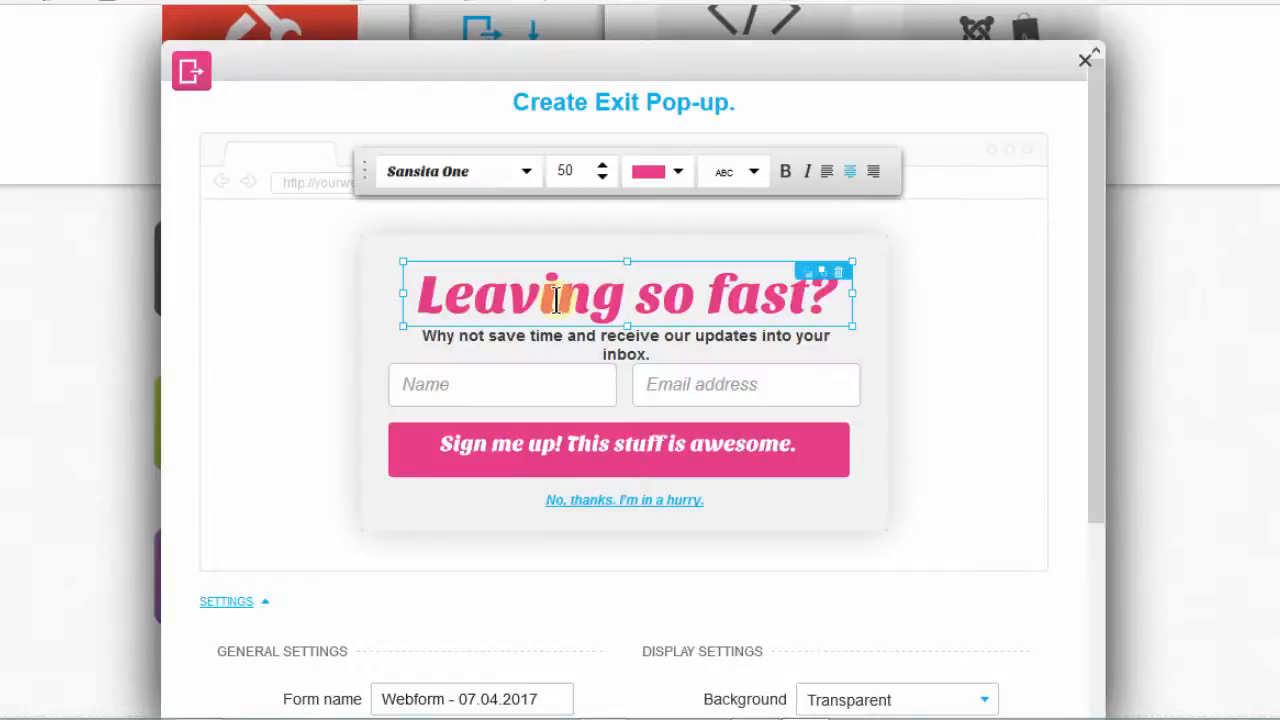
click(528, 174)
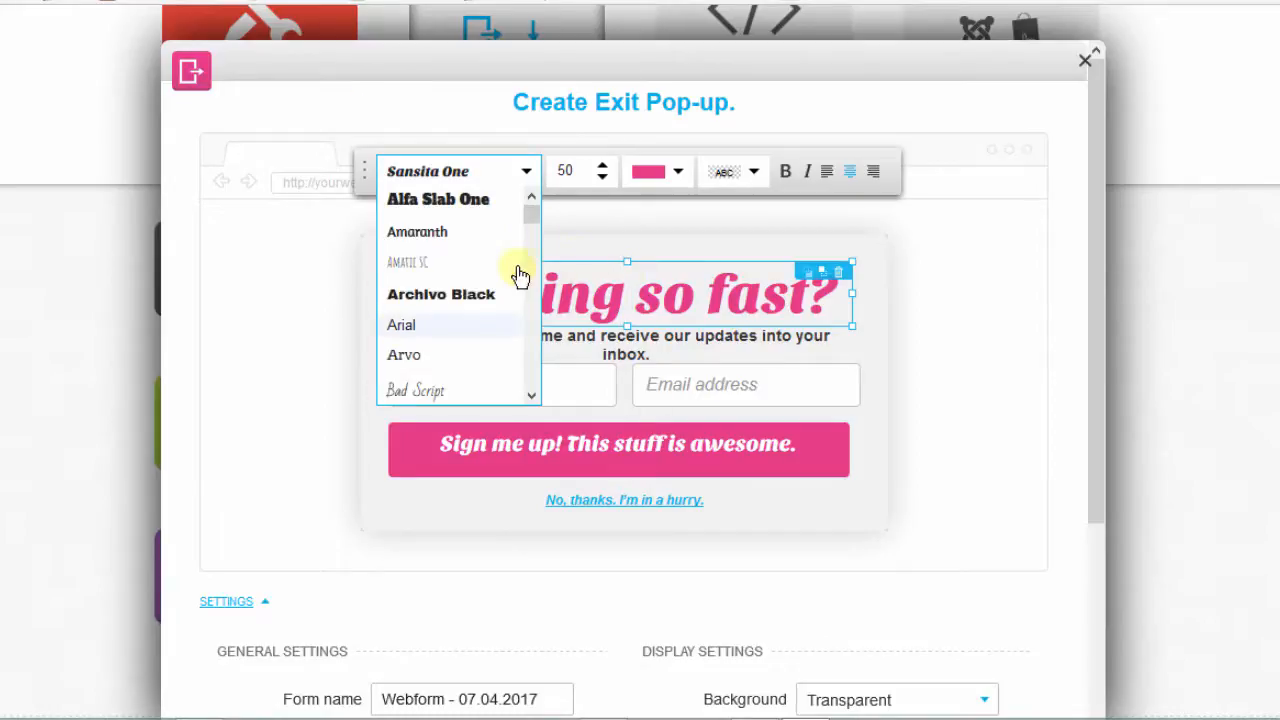
click(402, 325)
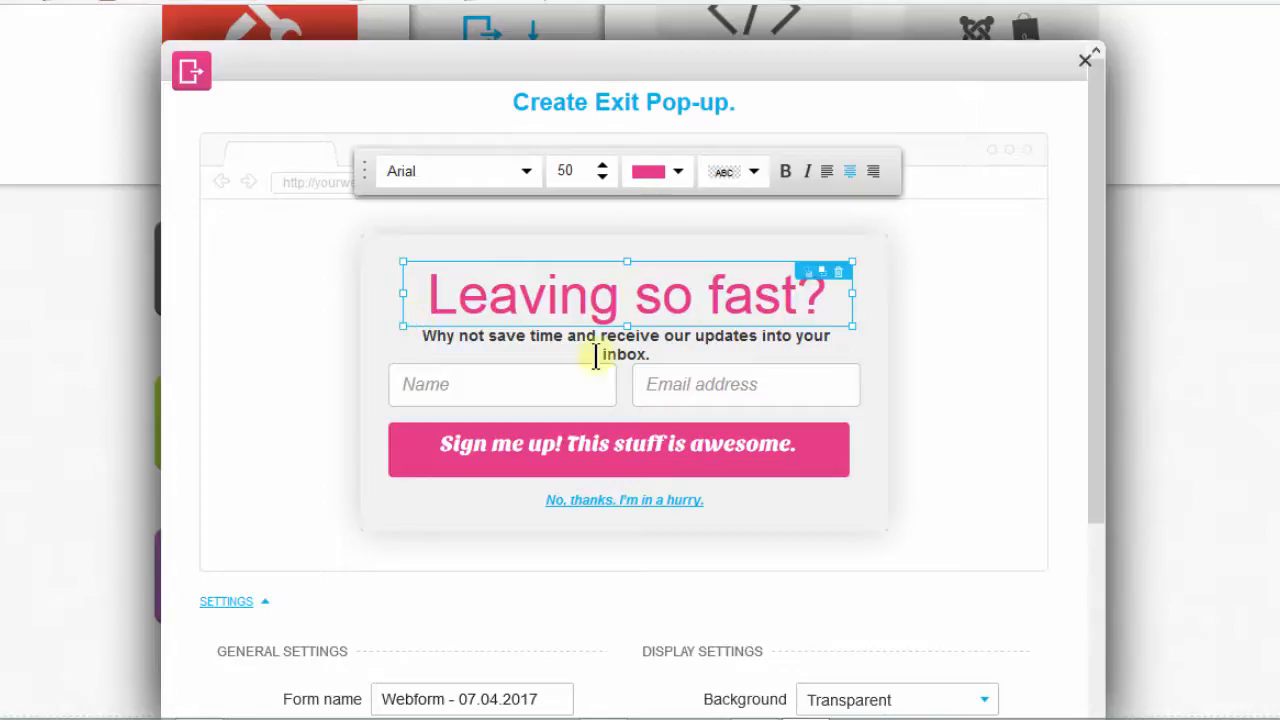
Set the sign-up button's text to Arial and make it bold
click(577, 451)
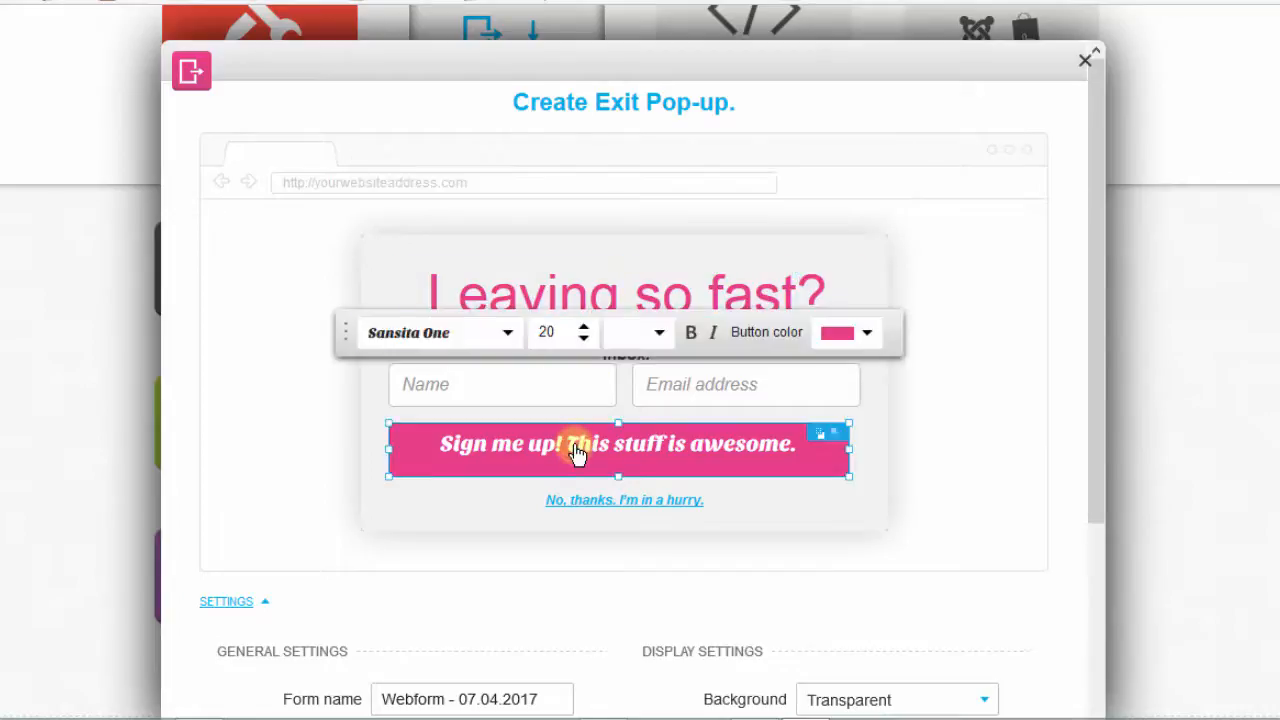
click(508, 334)
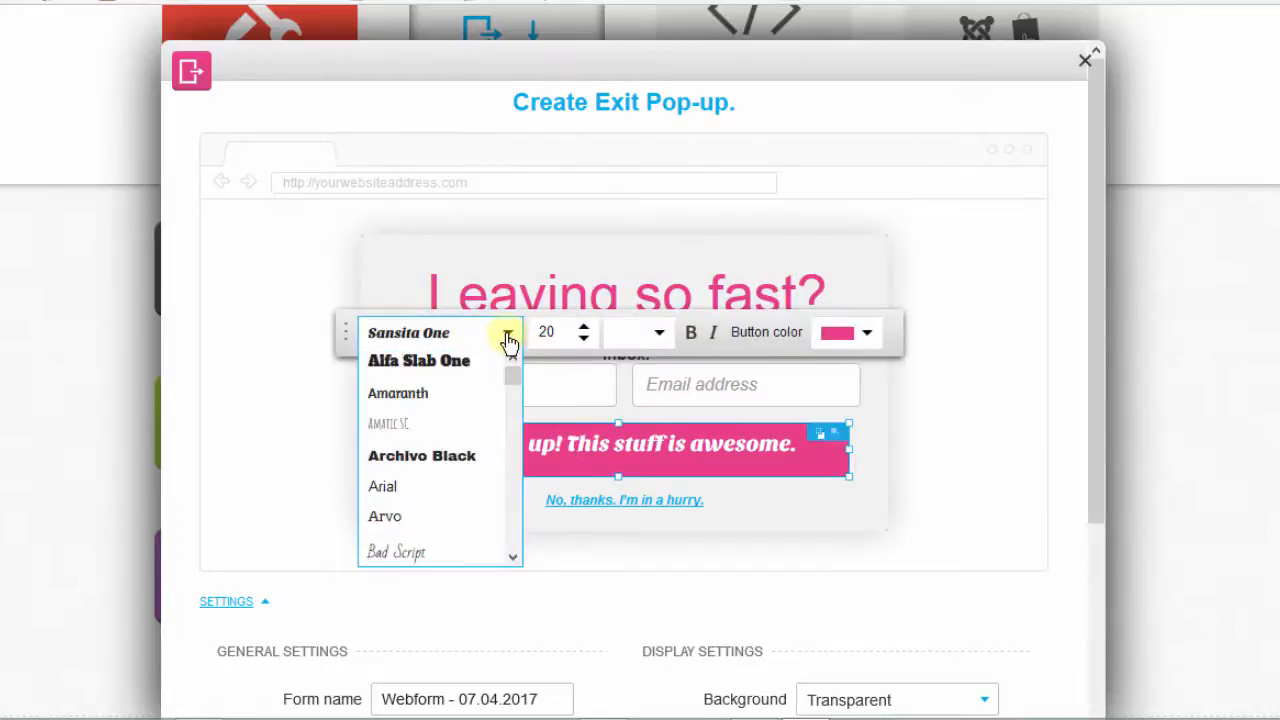
click(383, 486)
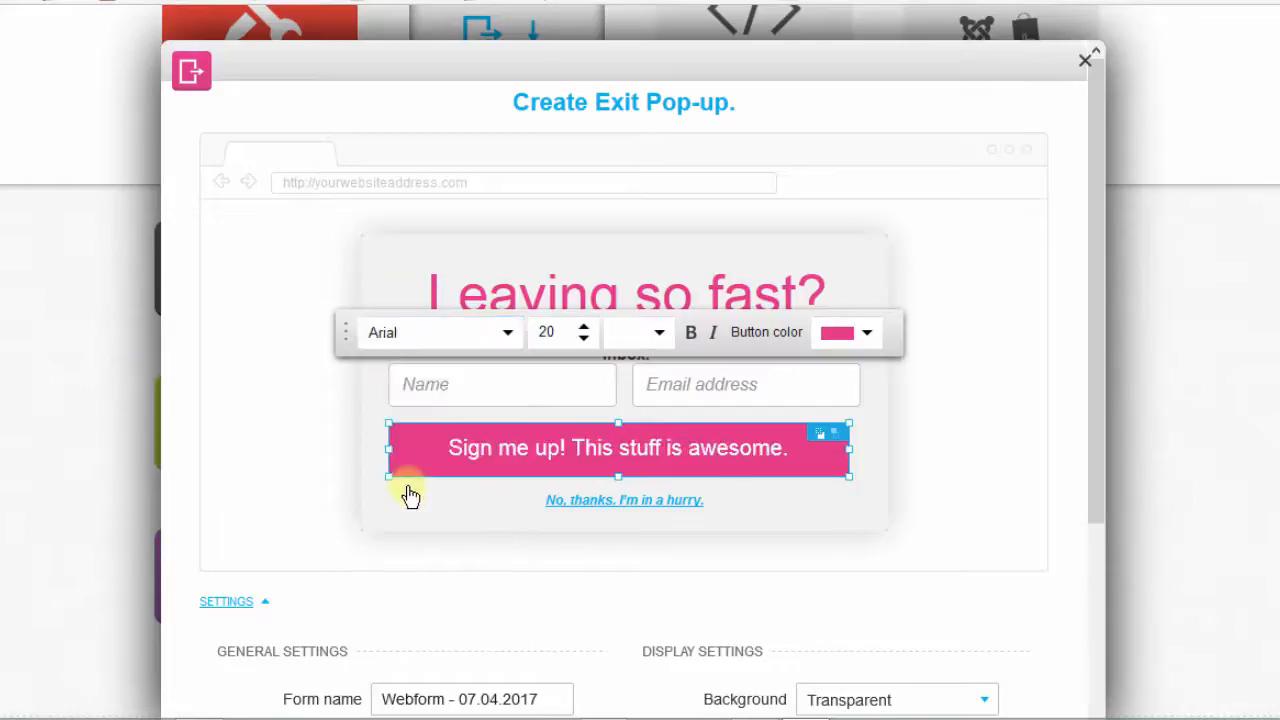
click(691, 333)
Change the sign-up button's color to a solid blue
click(873, 333)
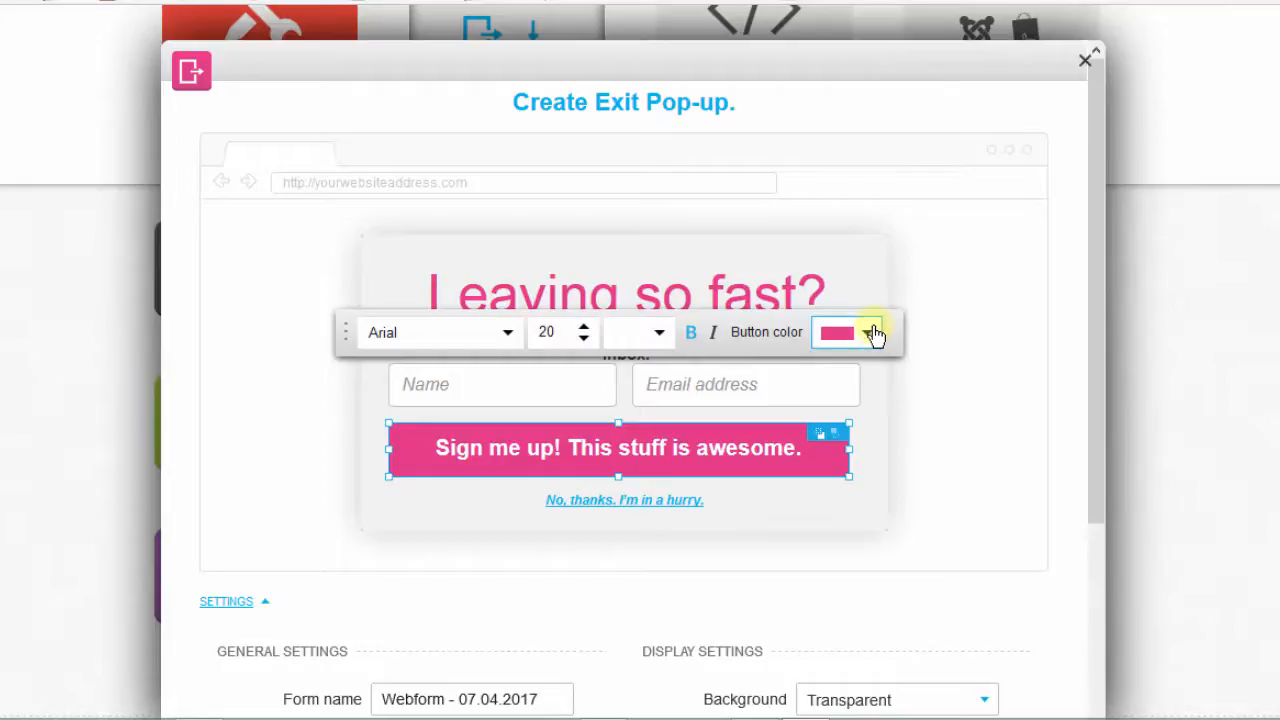
click(871, 331)
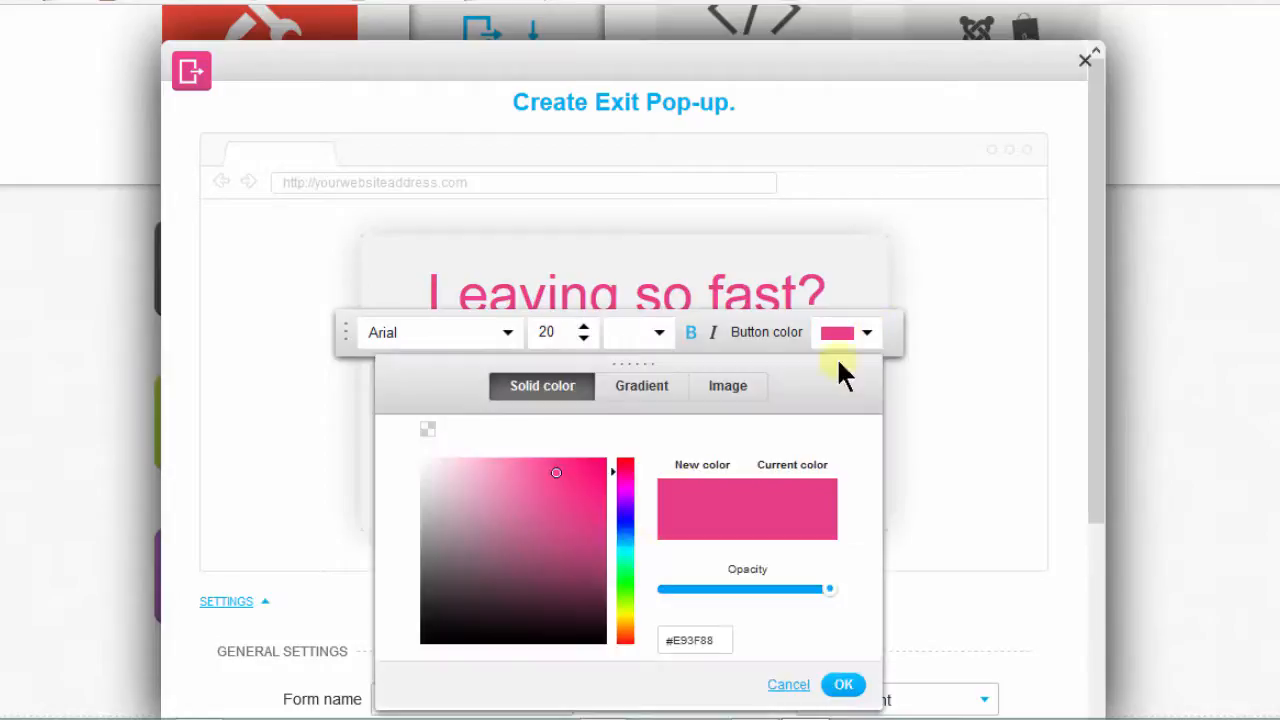
click(624, 539)
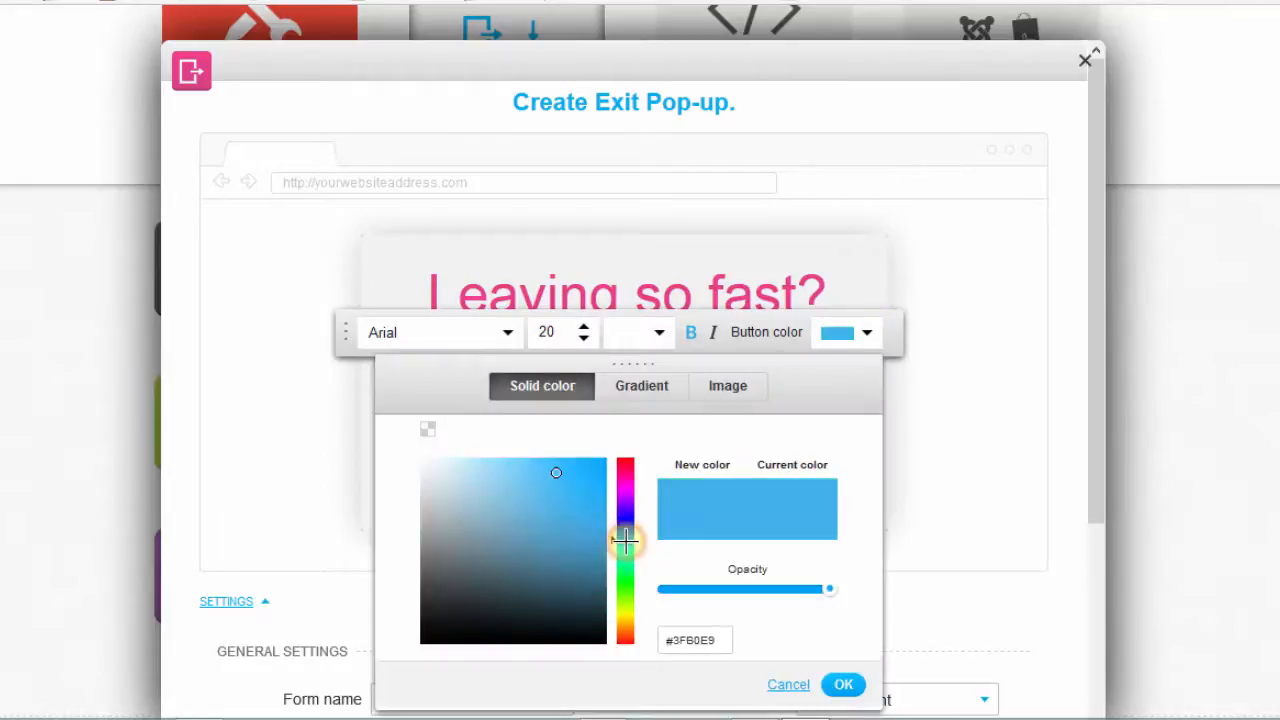
click(624, 532)
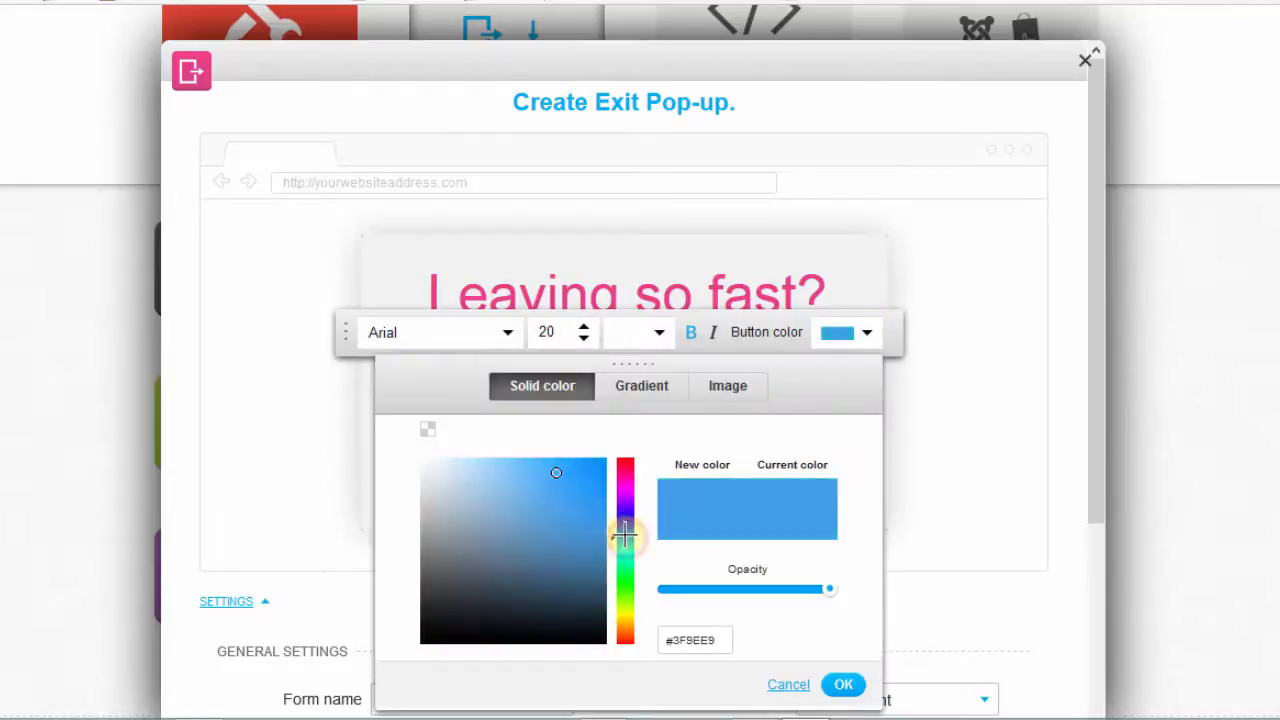
click(624, 530)
click(887, 532)
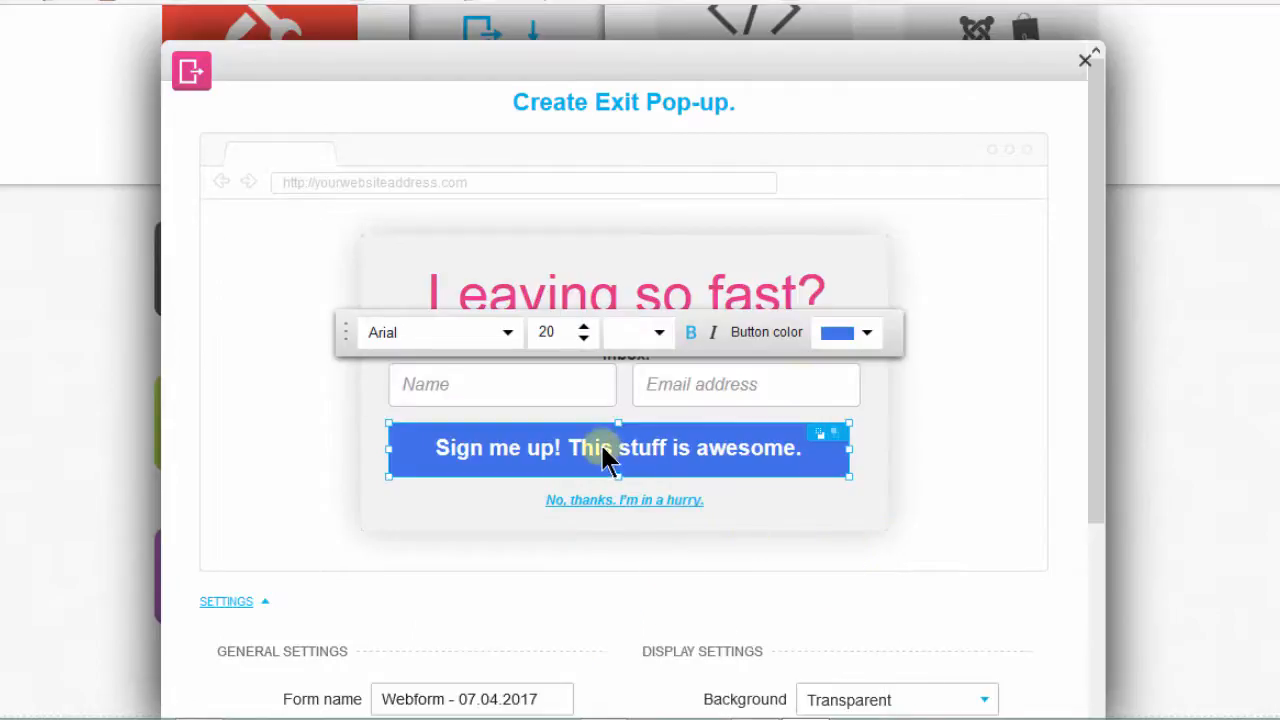
Recolor the "Leaving so fast?" heading to the gray #8C8286
click(627, 292)
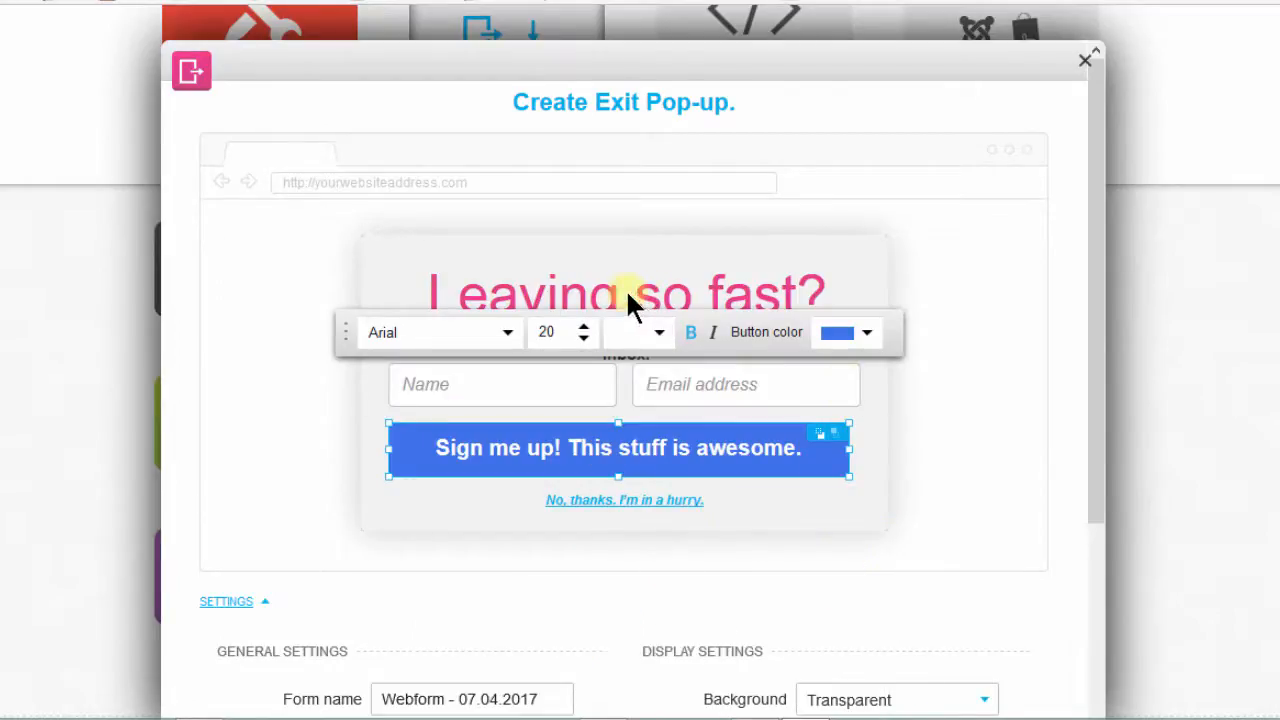
click(626, 290)
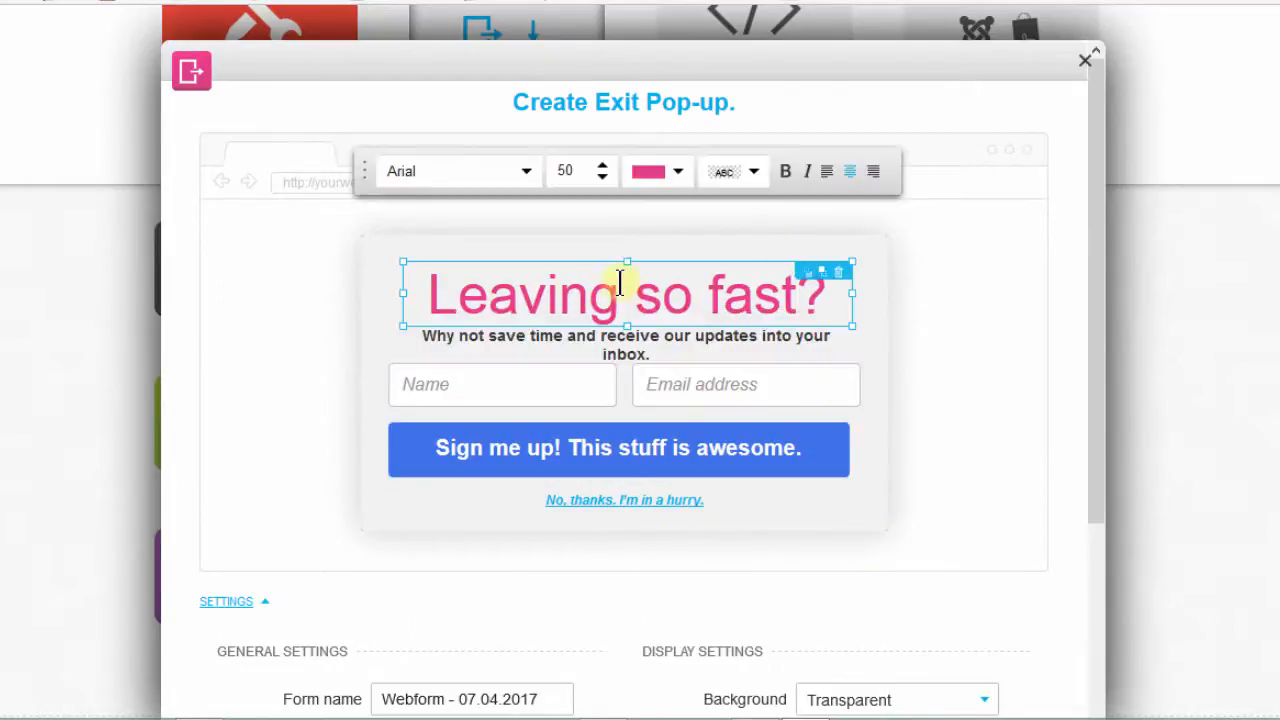
click(679, 173)
click(245, 333)
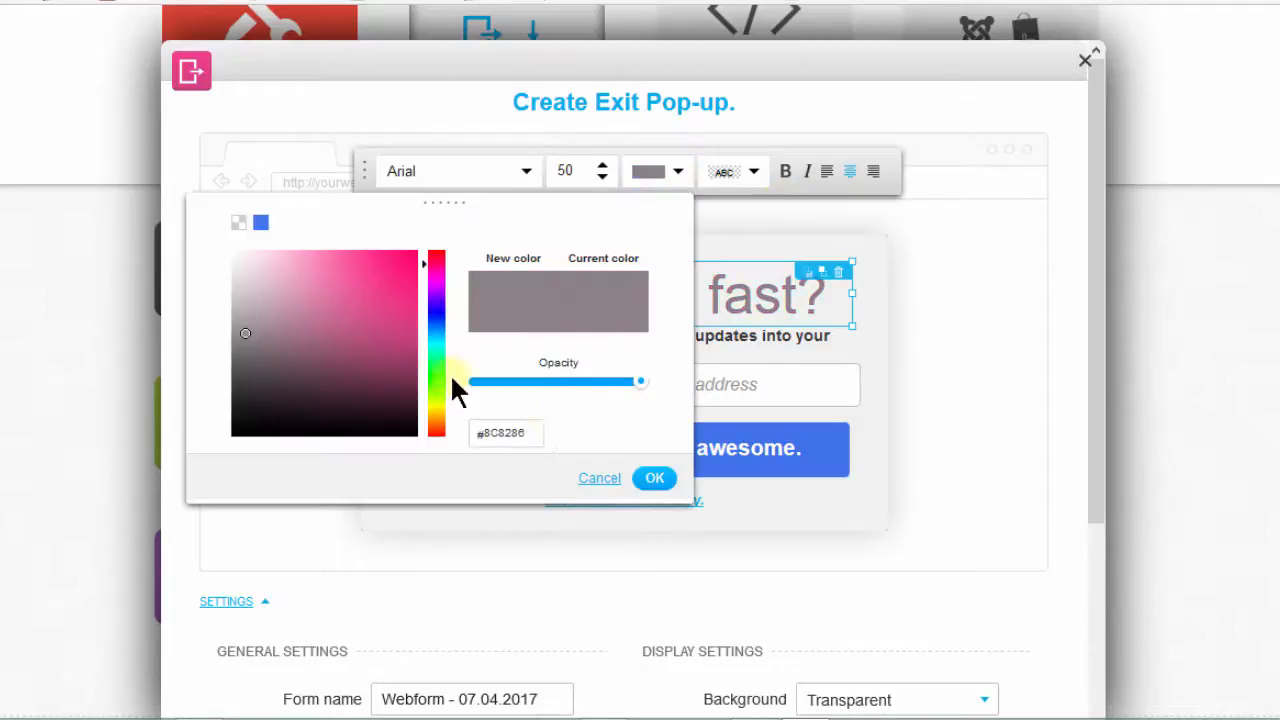
click(655, 479)
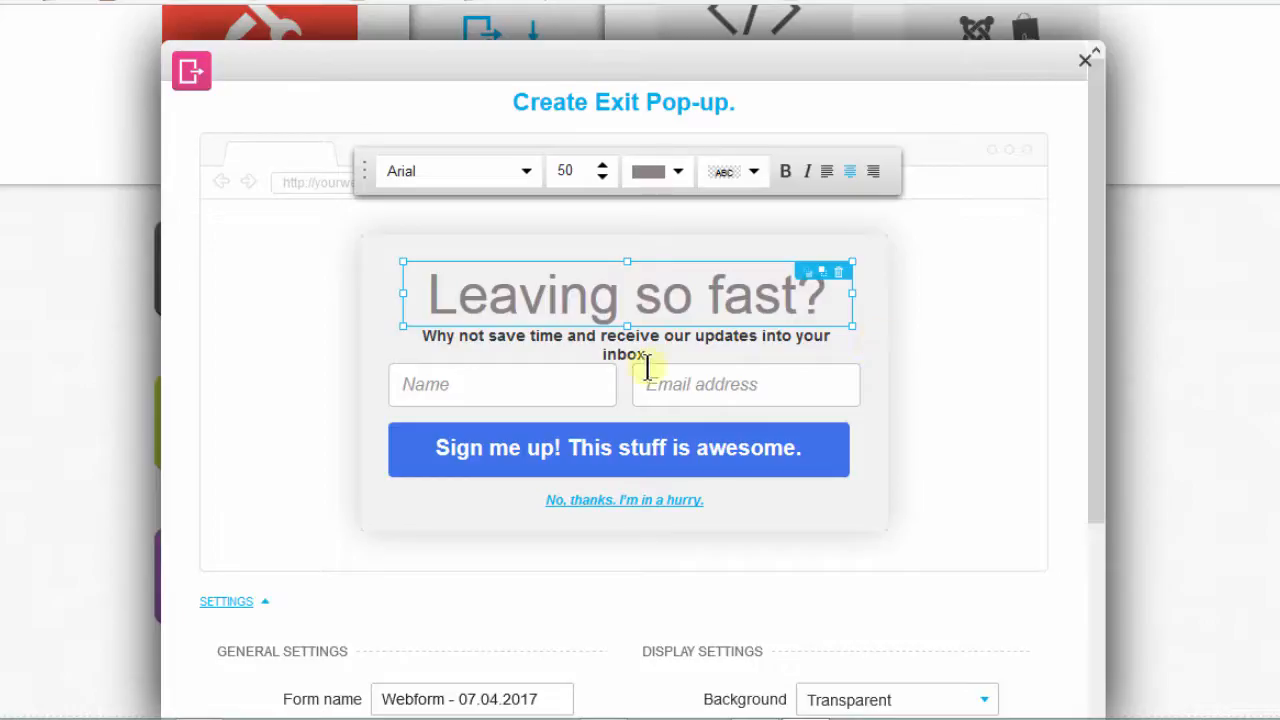
click(373, 382)
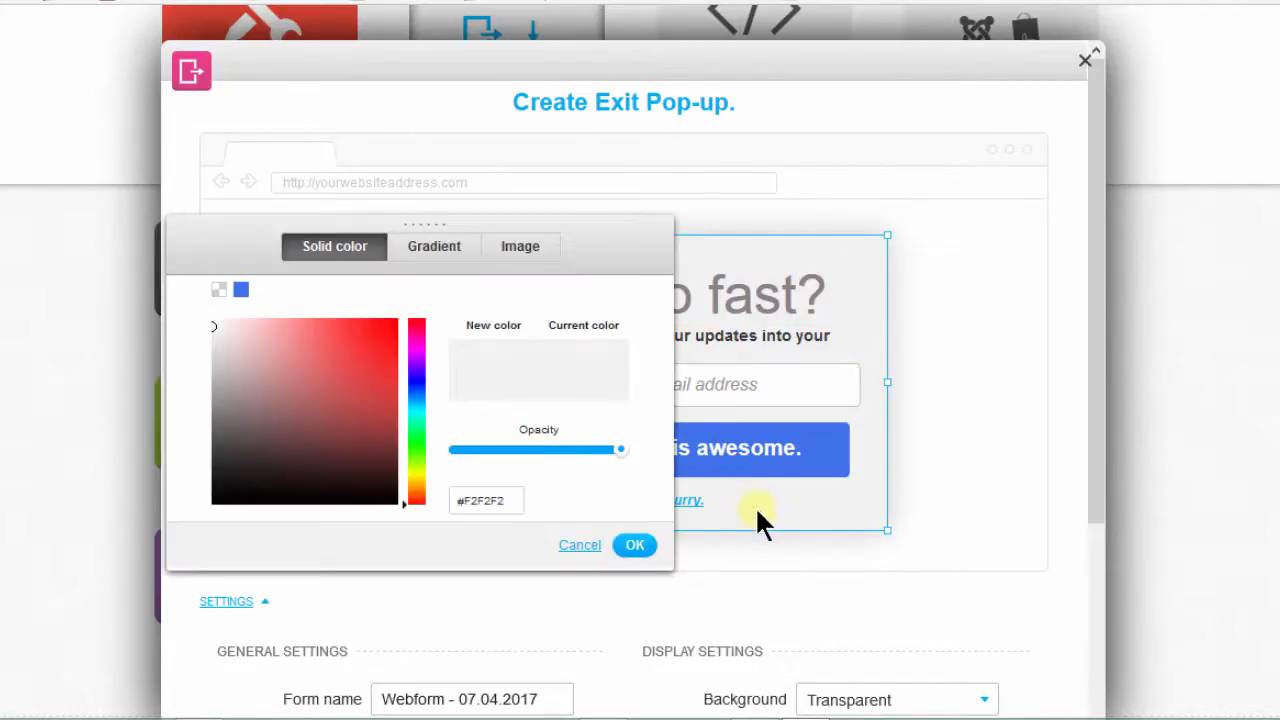
click(757, 512)
Increase the font size of the "No, thanks. I'm in a hurry." link to 18
click(650, 505)
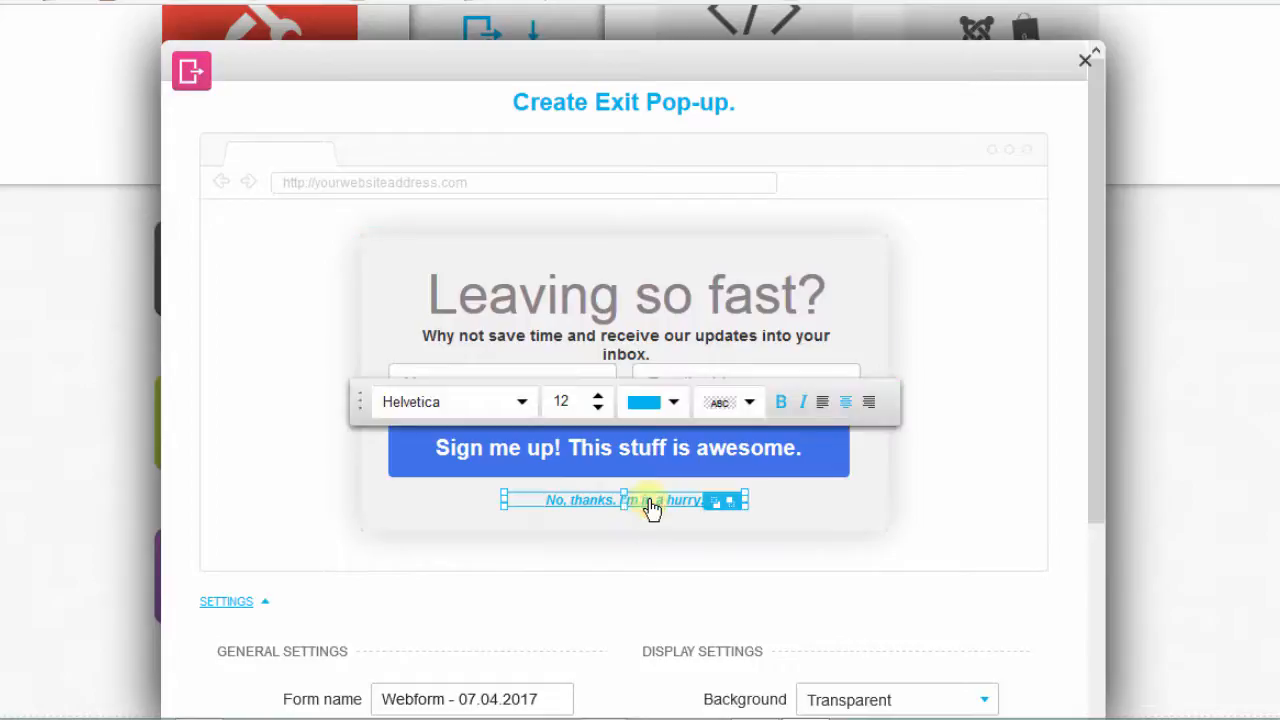
click(597, 401)
click(597, 401)
click(597, 401)
click(597, 401)
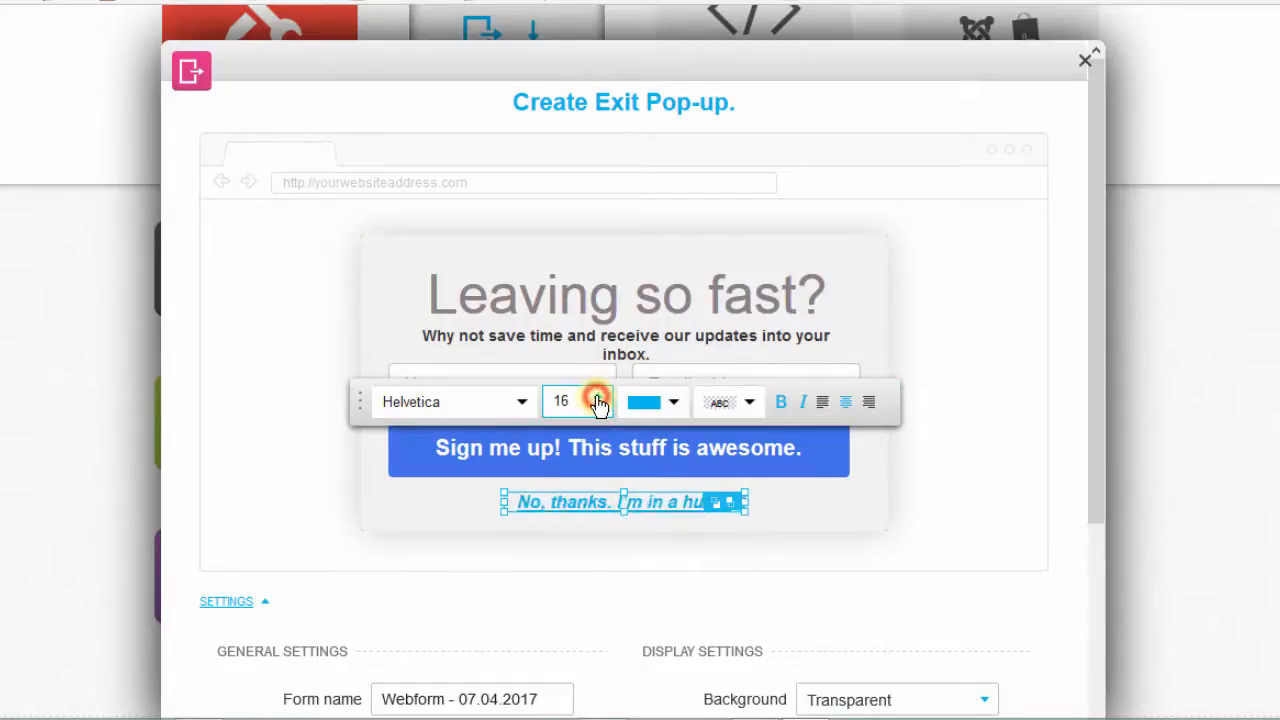
click(597, 398)
click(597, 398)
click(597, 398)
click(598, 408)
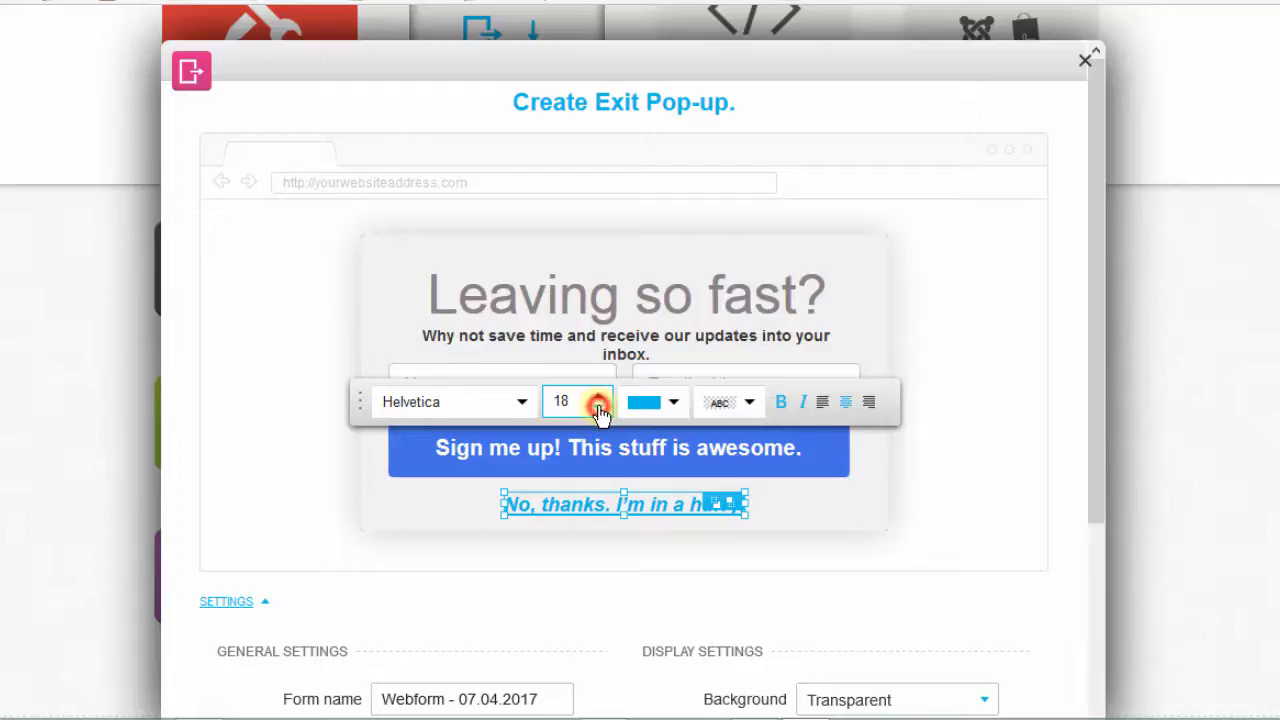
Change the font of the "No, thanks. I'm in a hurry." link to Arial and deselect it
click(521, 402)
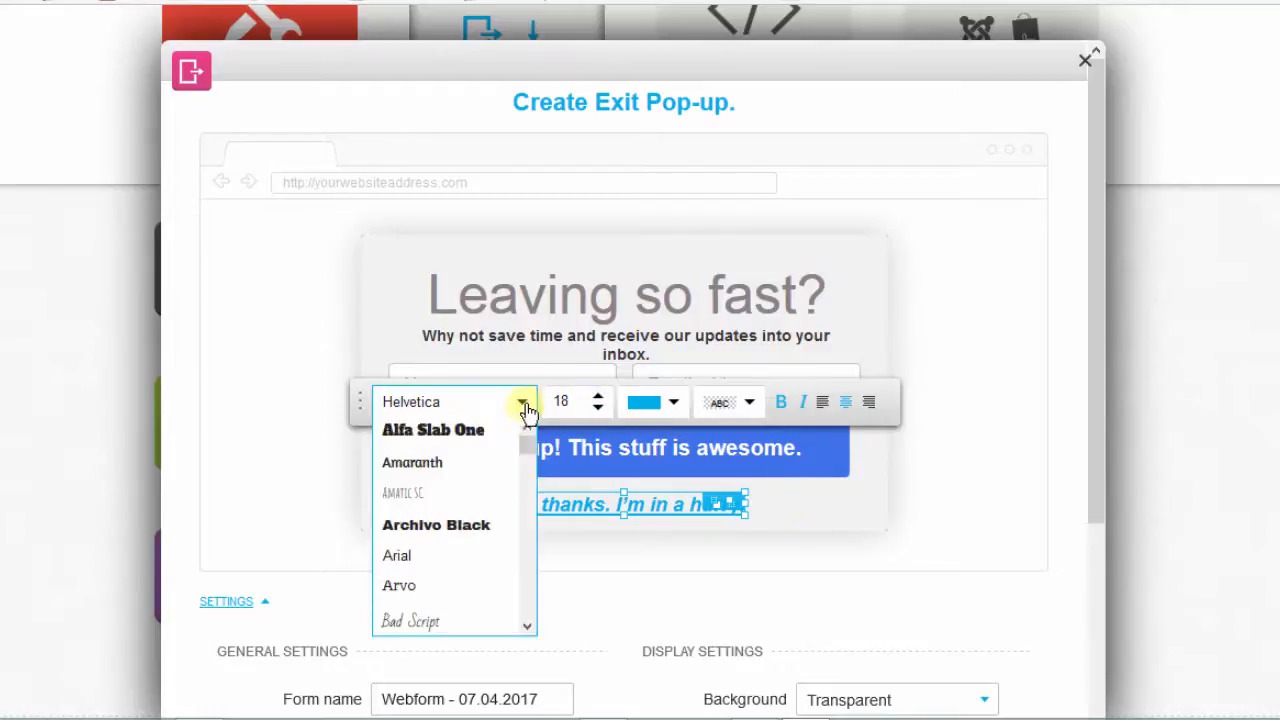
click(421, 557)
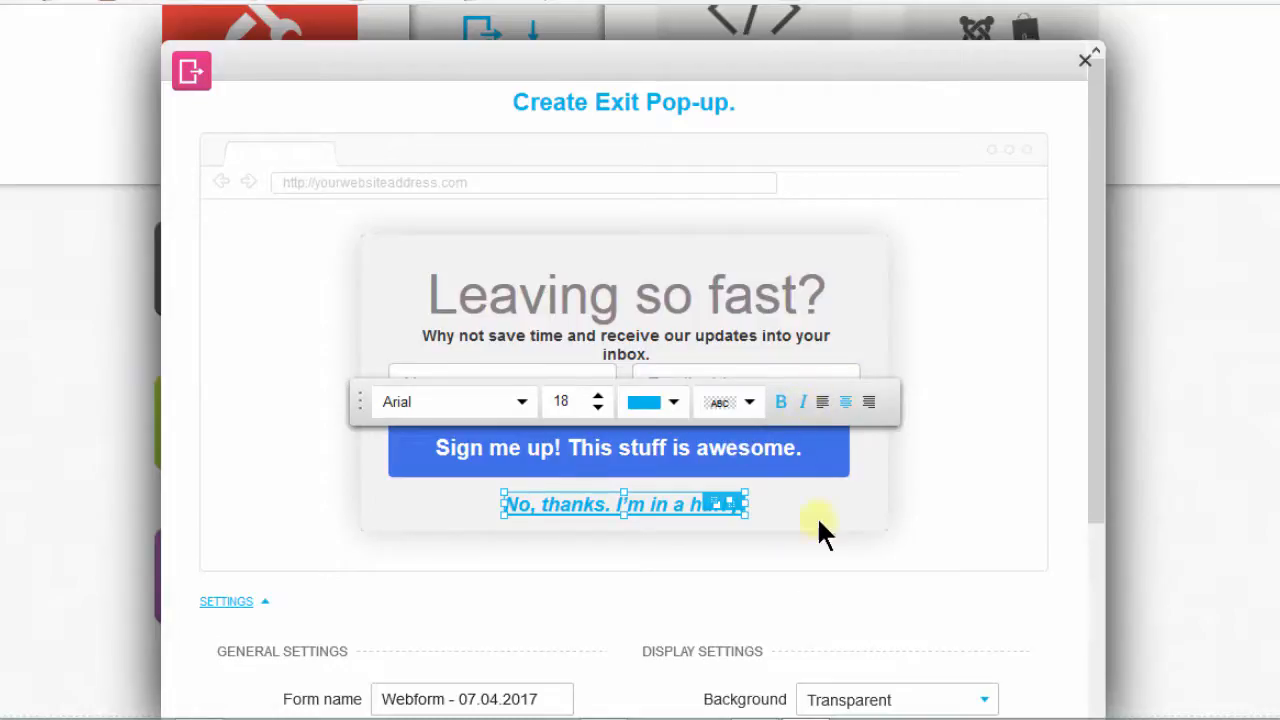
click(779, 516)
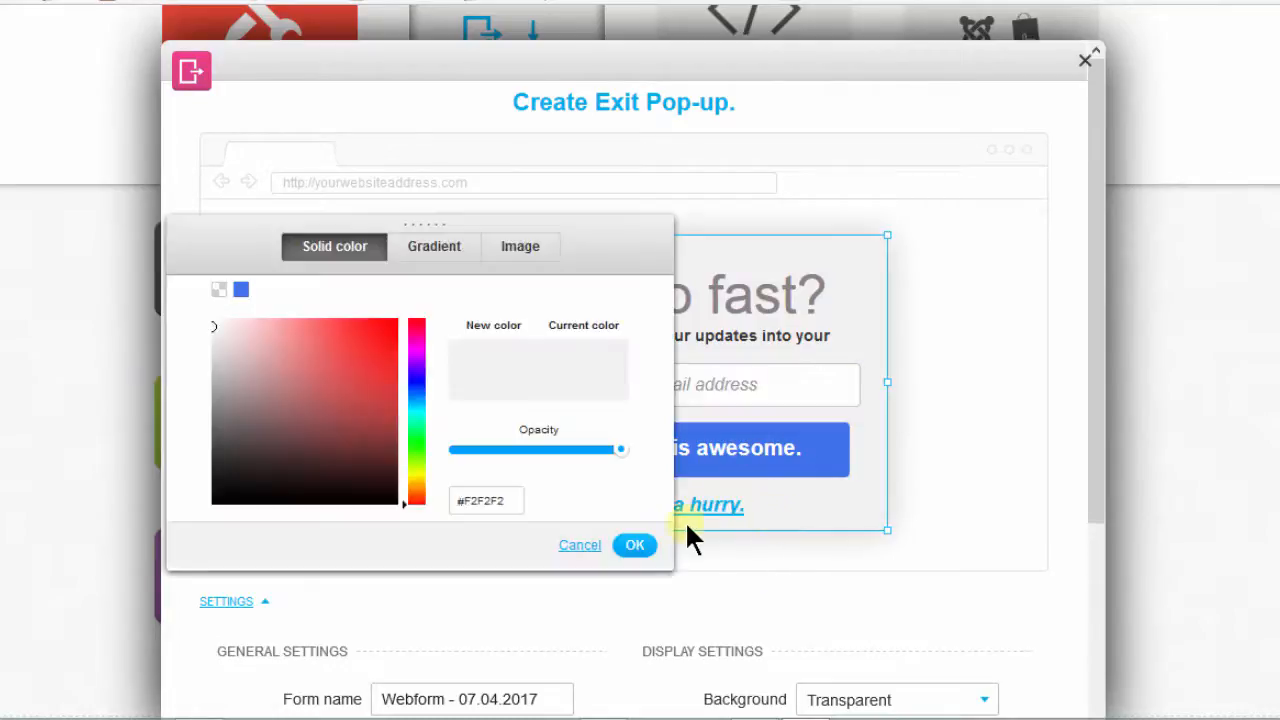
click(827, 505)
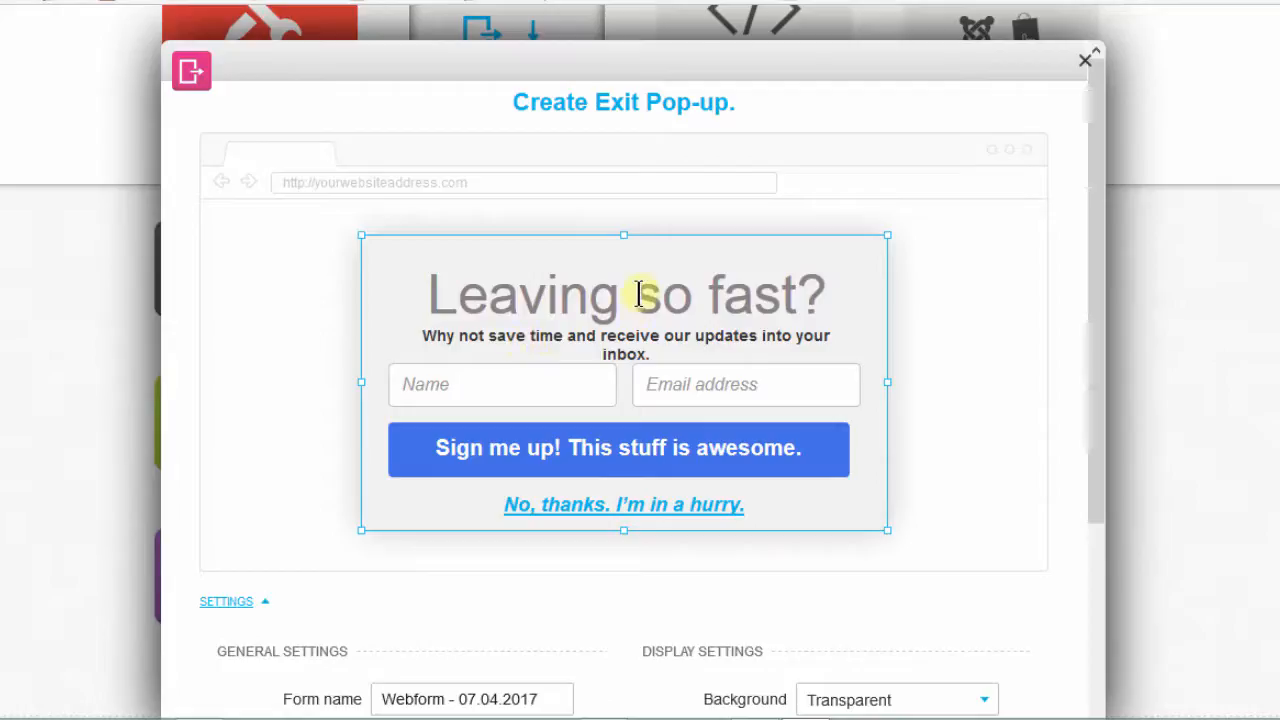
Rename the form as myfirstPopup in the general settings
drag(1097, 240, 1094, 563)
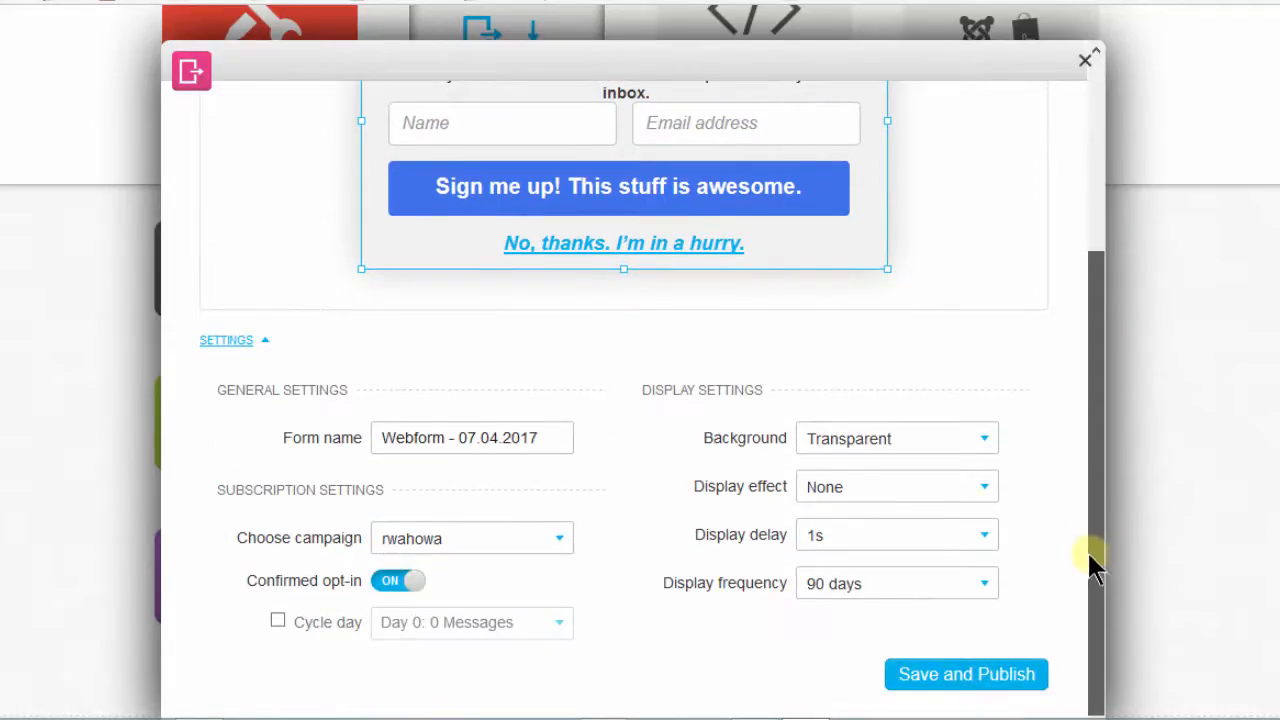
click(456, 437)
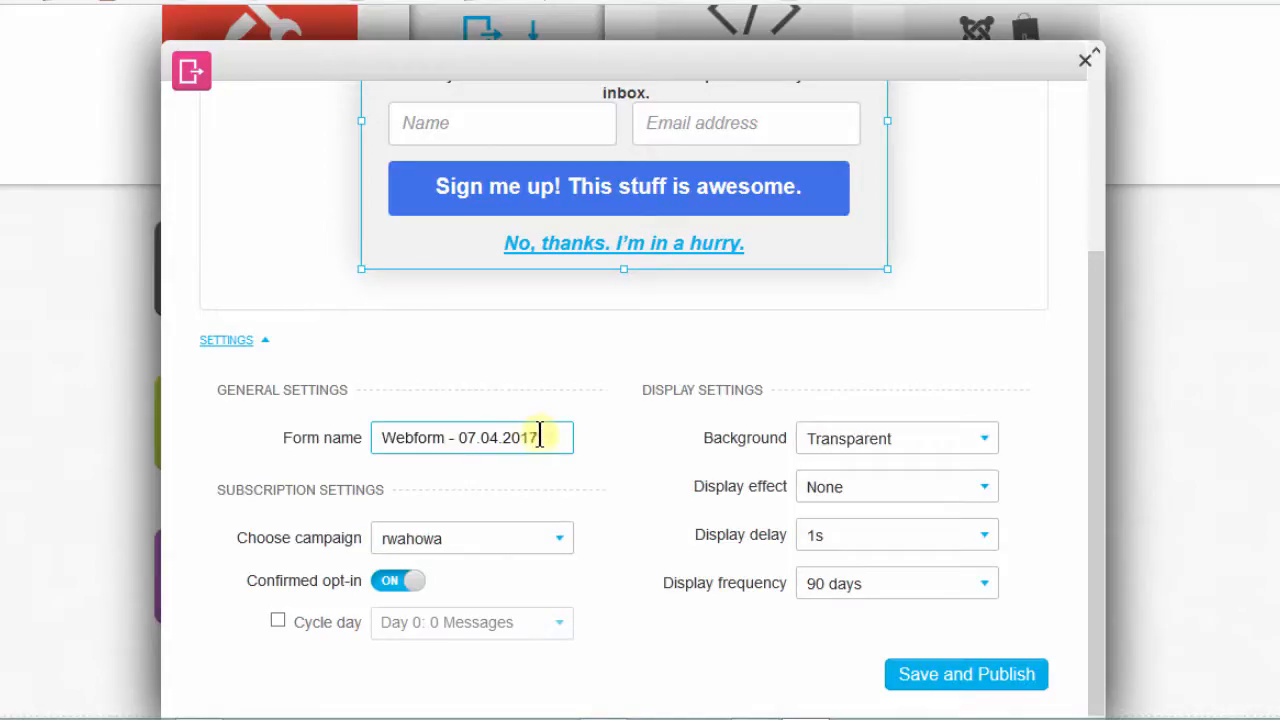
drag(540, 437, 285, 450)
text(myfirstPopup)
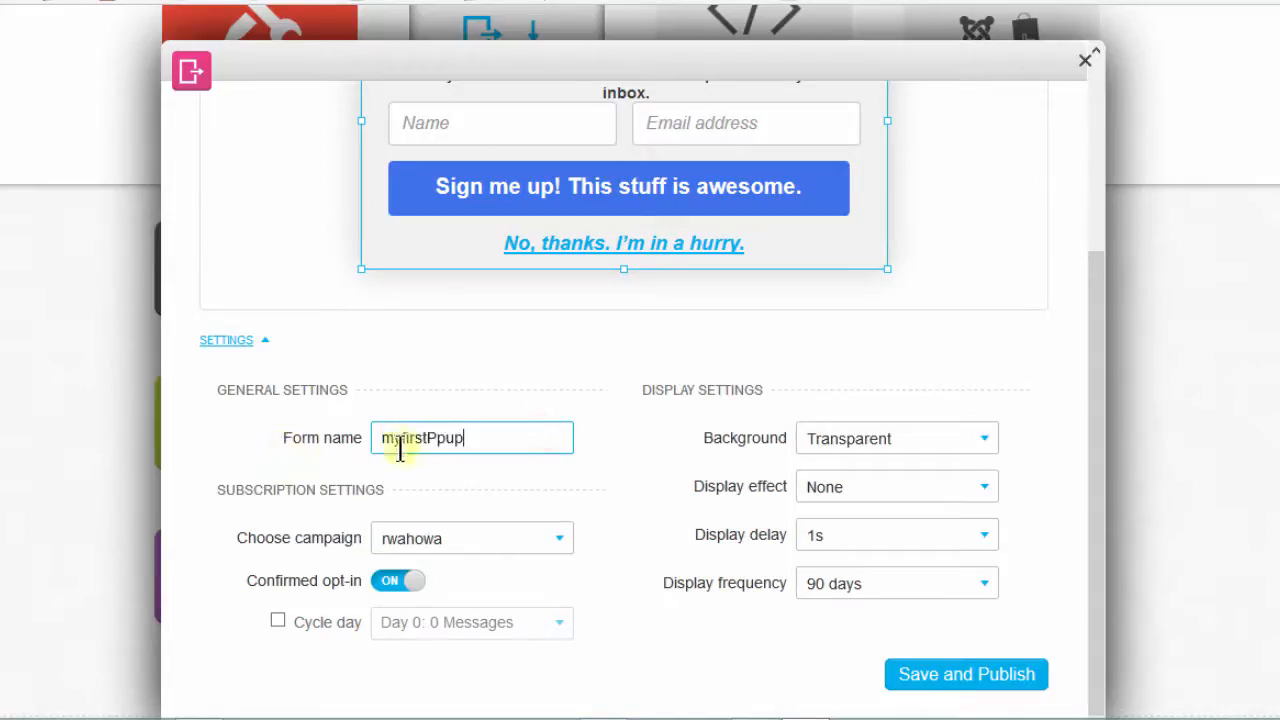
click(314, 580)
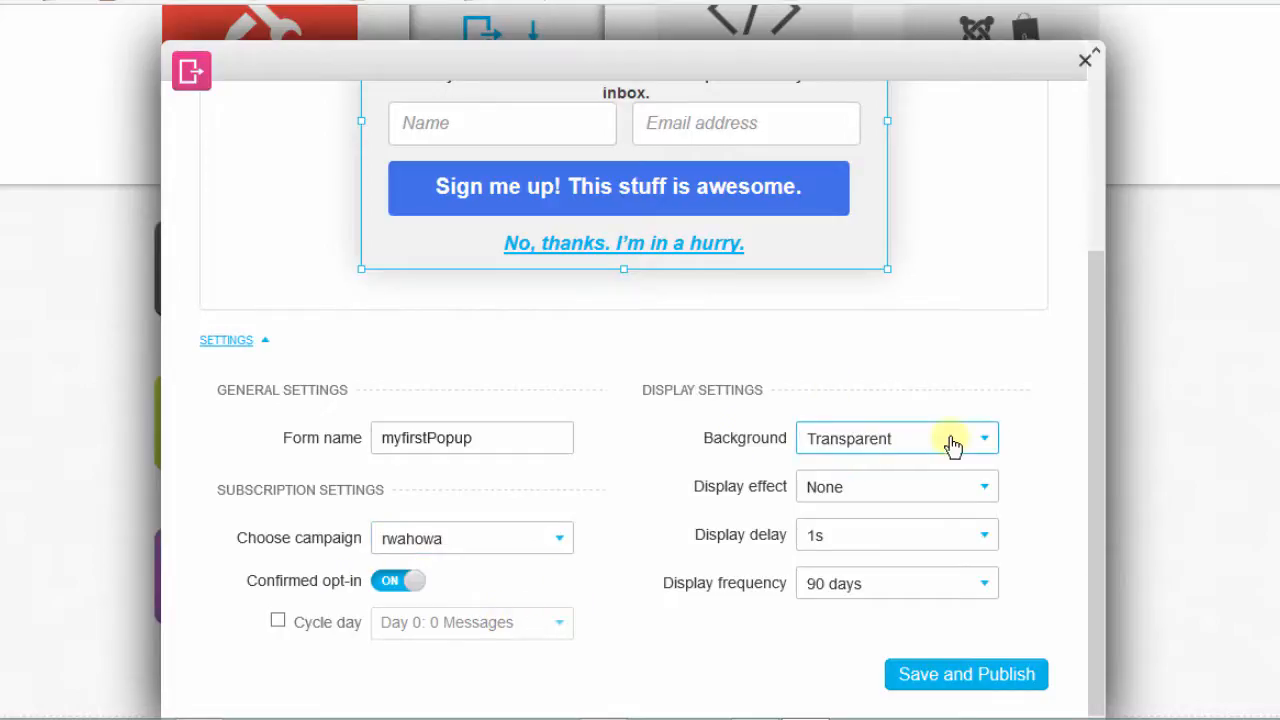
Set the pop-up's display effect to Slide and its display frequency to 3 days
click(964, 489)
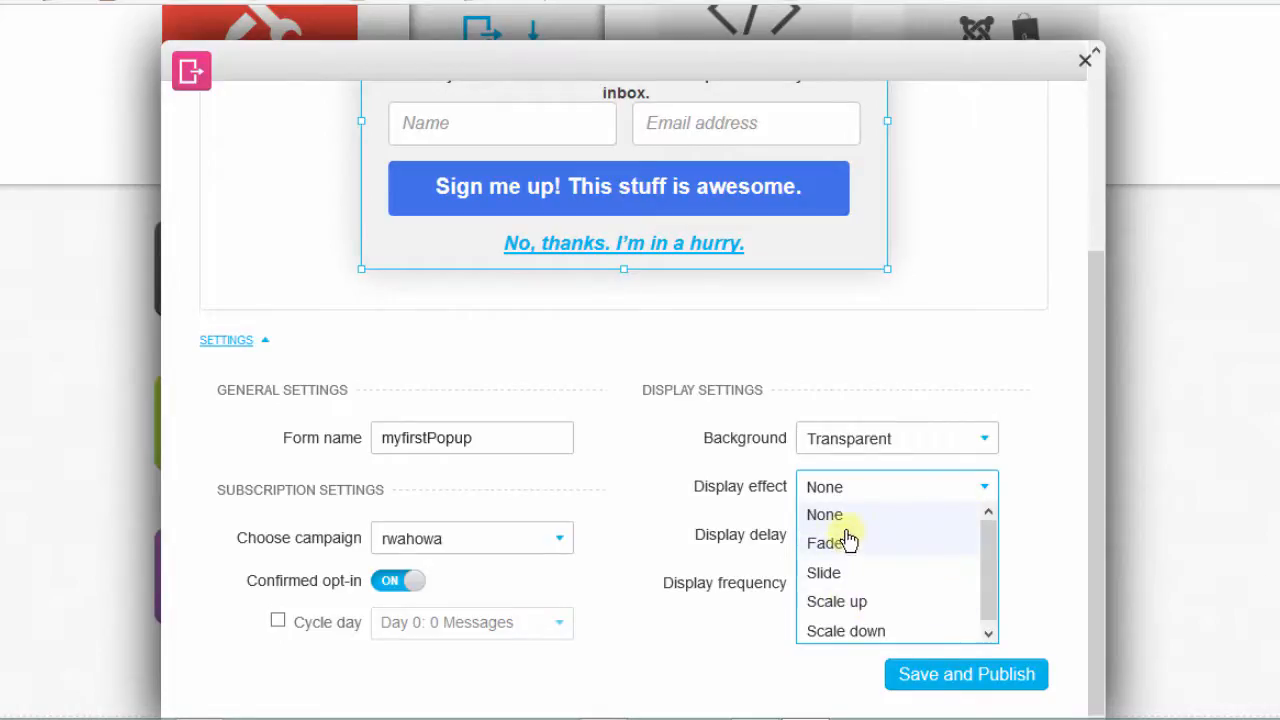
click(837, 578)
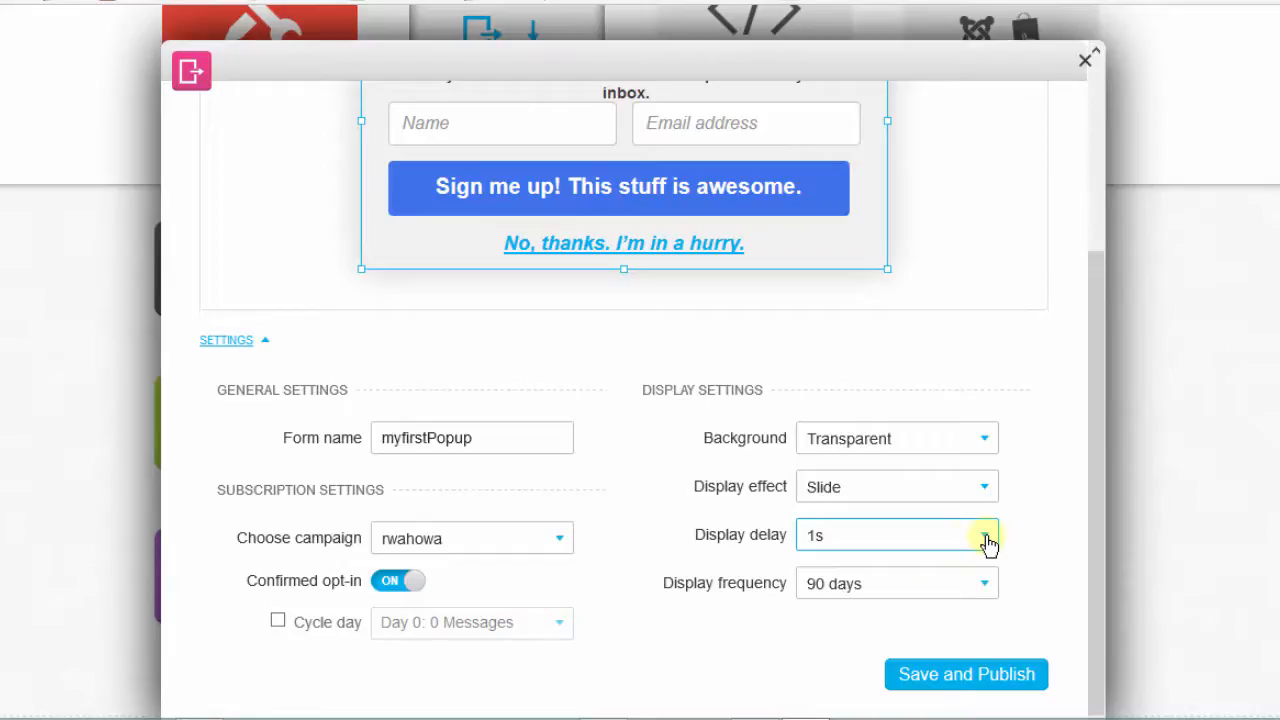
click(1091, 386)
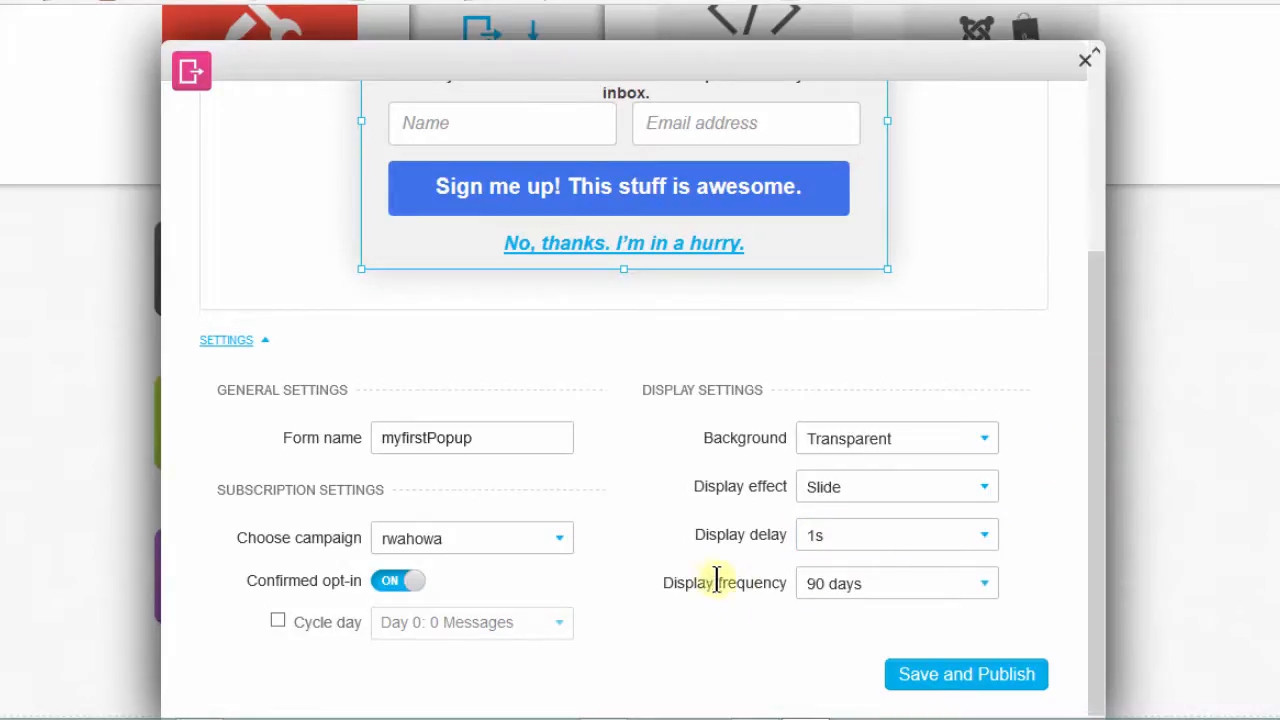
click(960, 588)
click(836, 670)
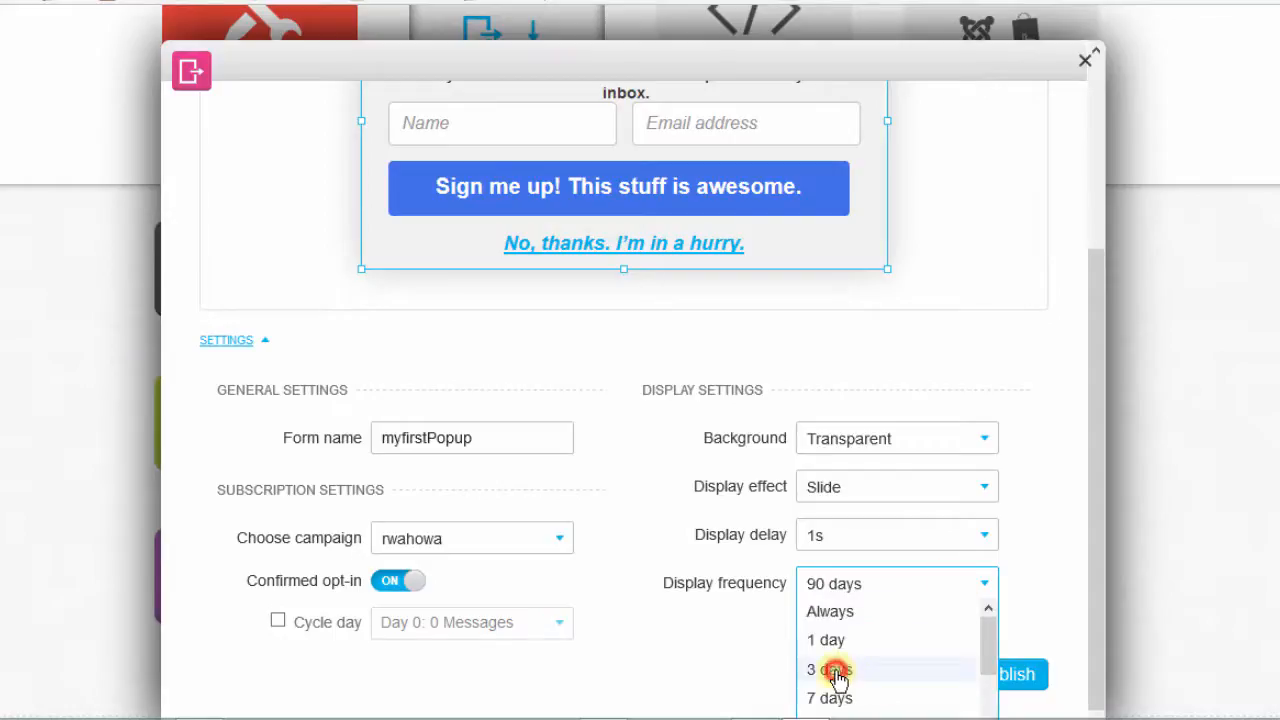
click(1093, 366)
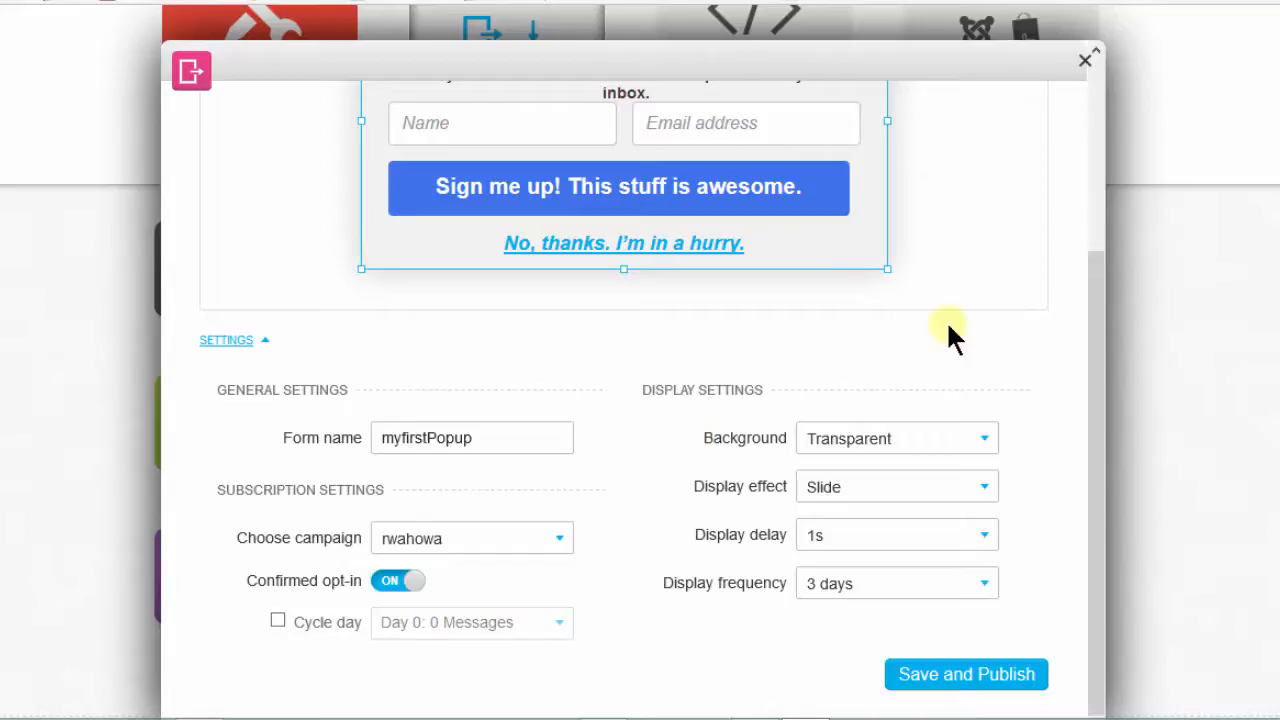
Move the "Why not save time and receive our updates into your inbox." text slightly up, just above the name and email fields
drag(1088, 545, 1071, 205)
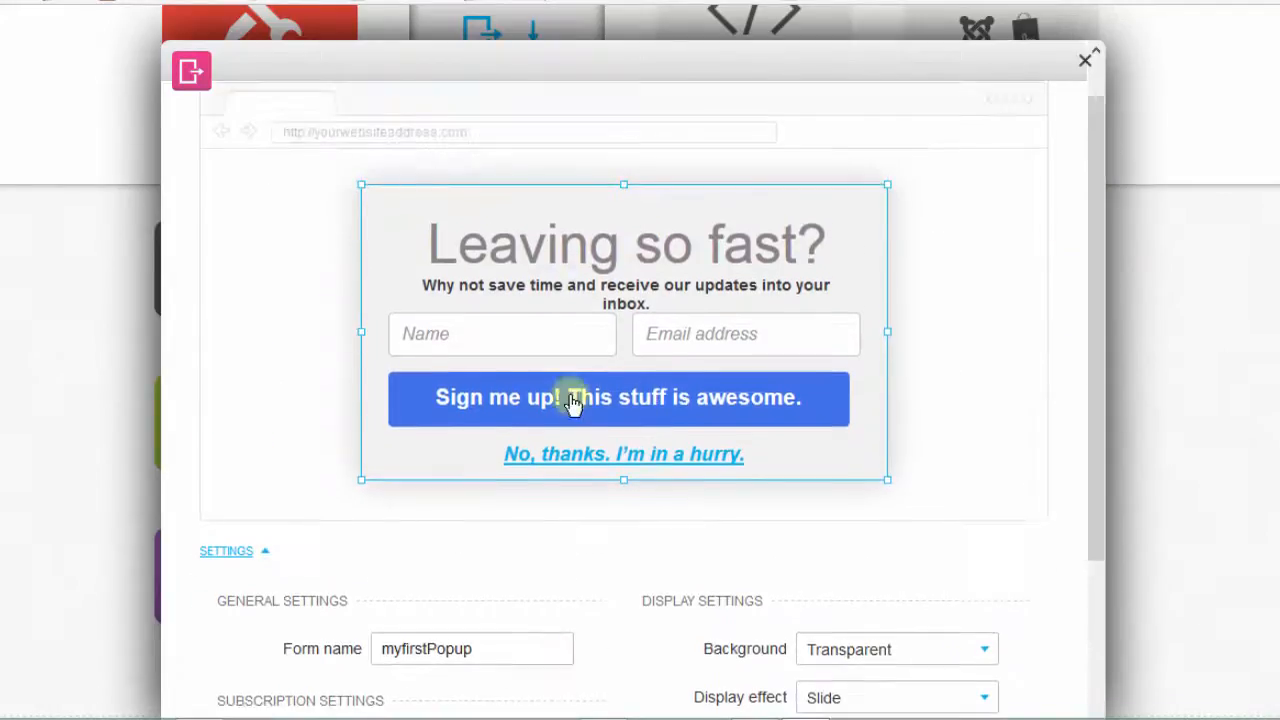
click(570, 289)
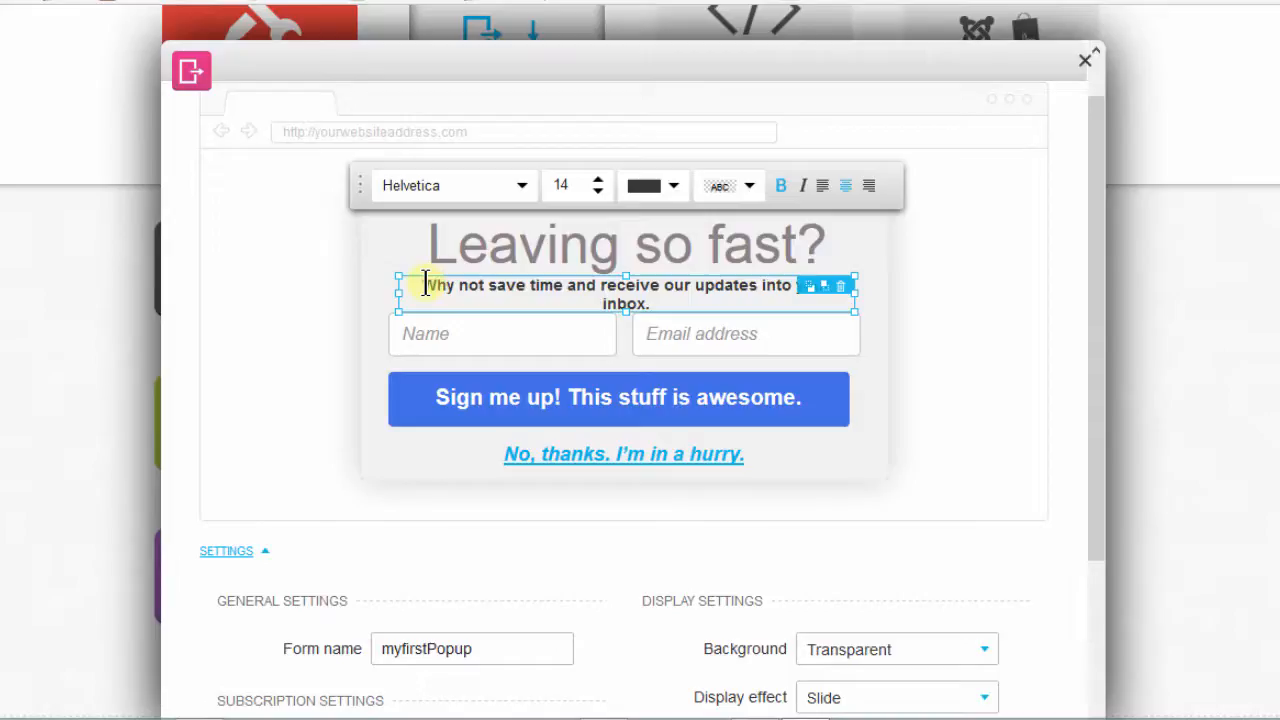
drag(425, 284, 610, 296)
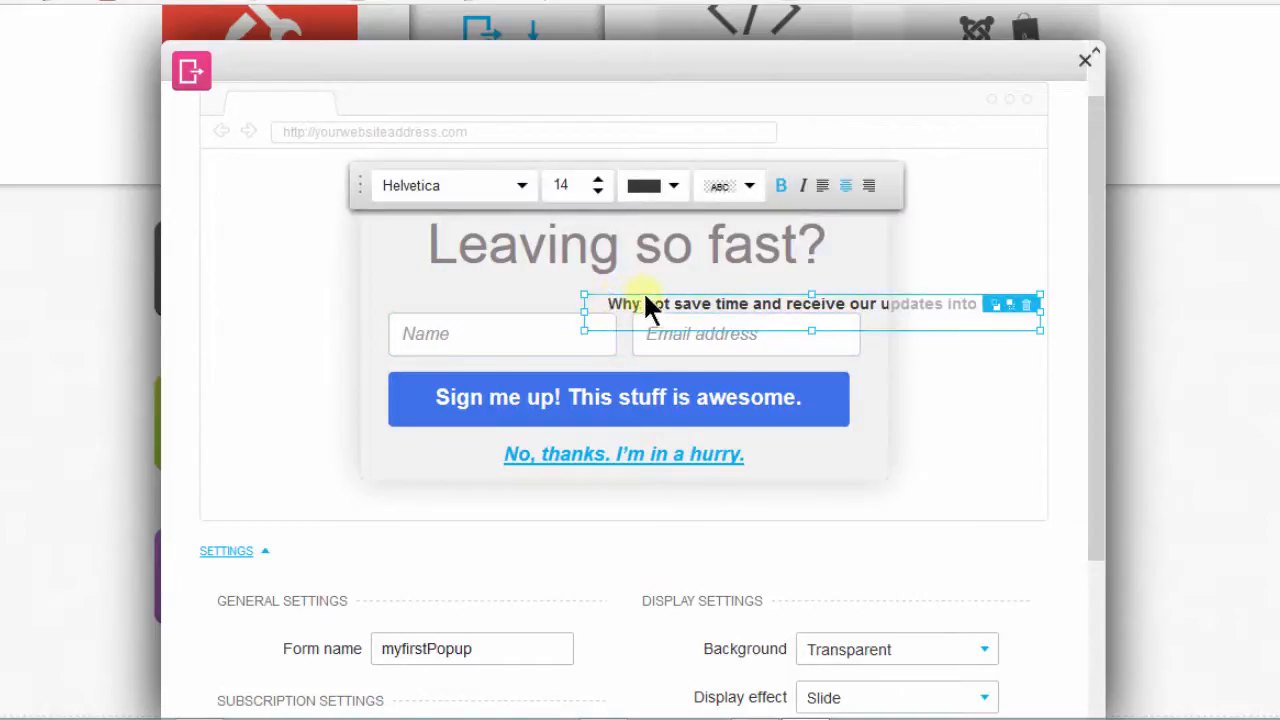
drag(674, 290, 500, 277)
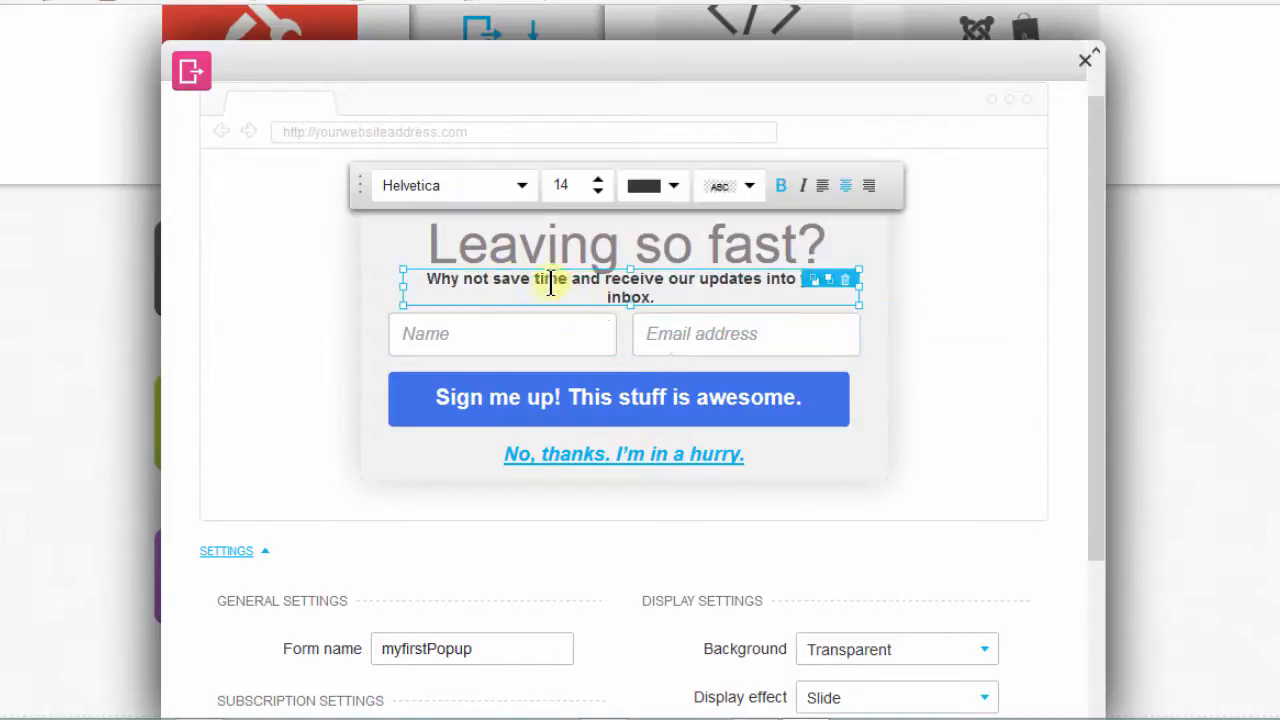
click(616, 290)
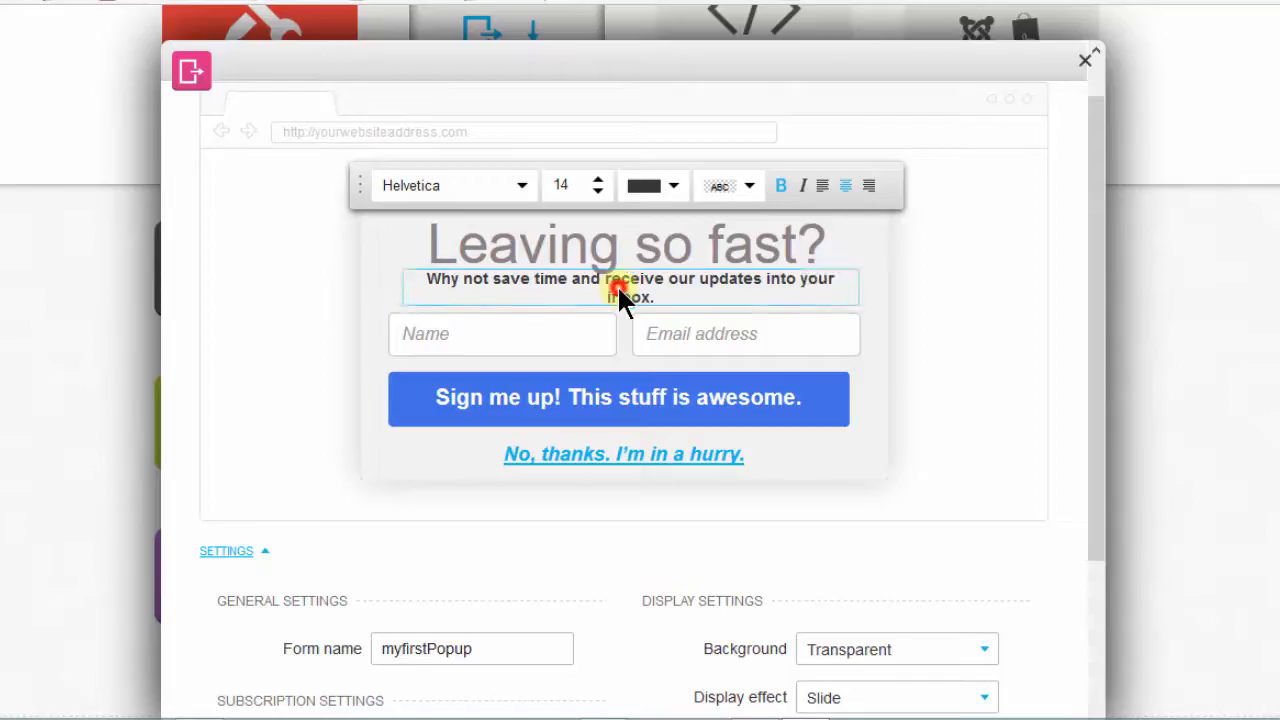
click(492, 276)
triple_click(495, 278)
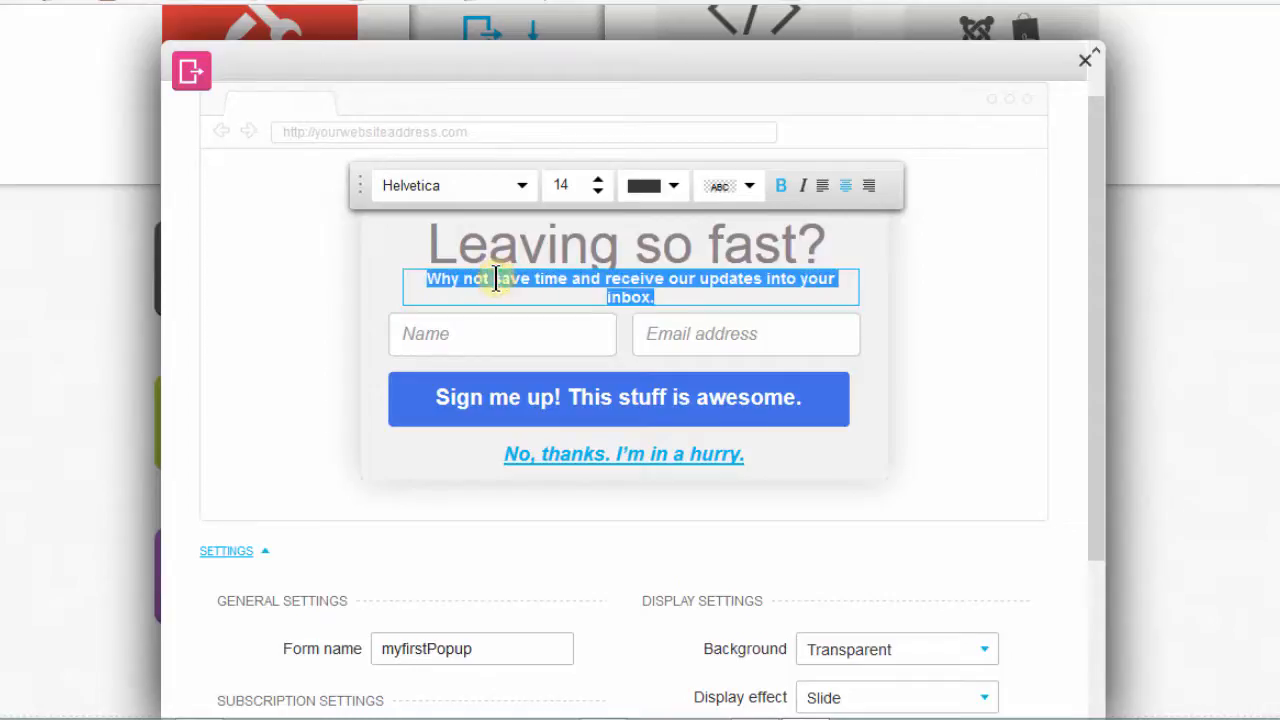
click(600, 284)
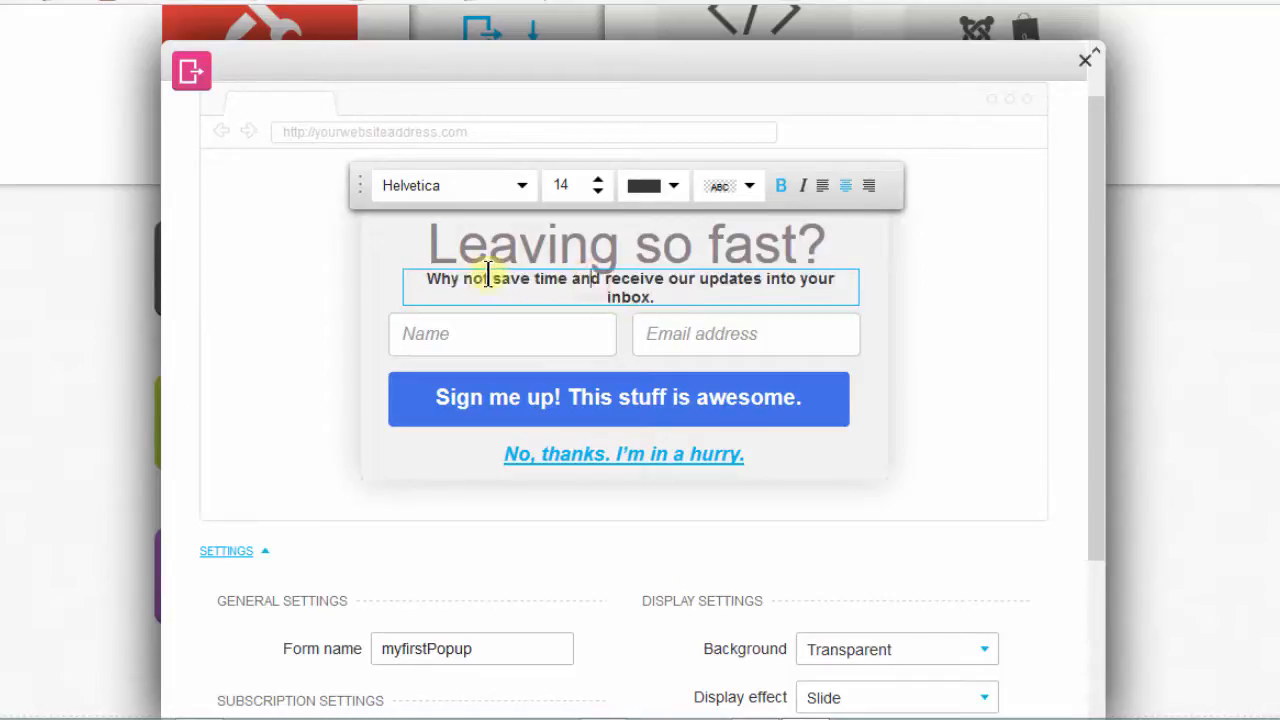
Move the "Leaving so fast?" heading slightly up to leave a gap above the text below it
click(576, 243)
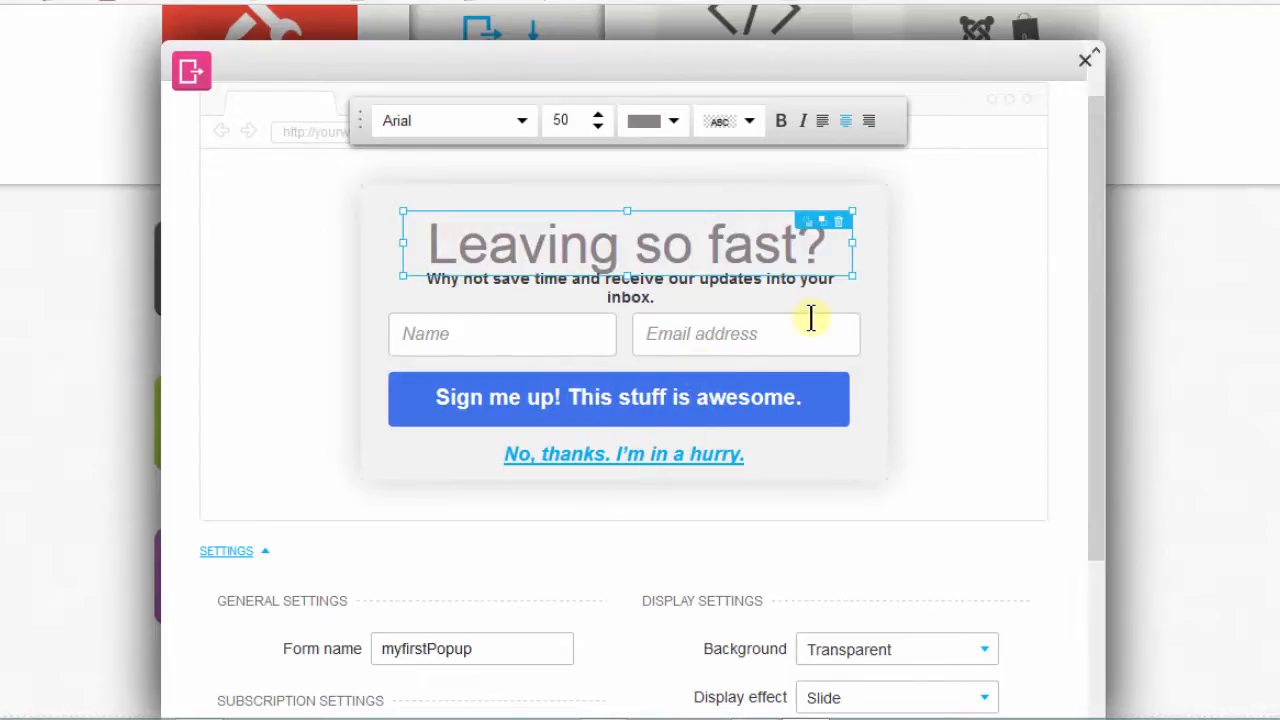
click(866, 283)
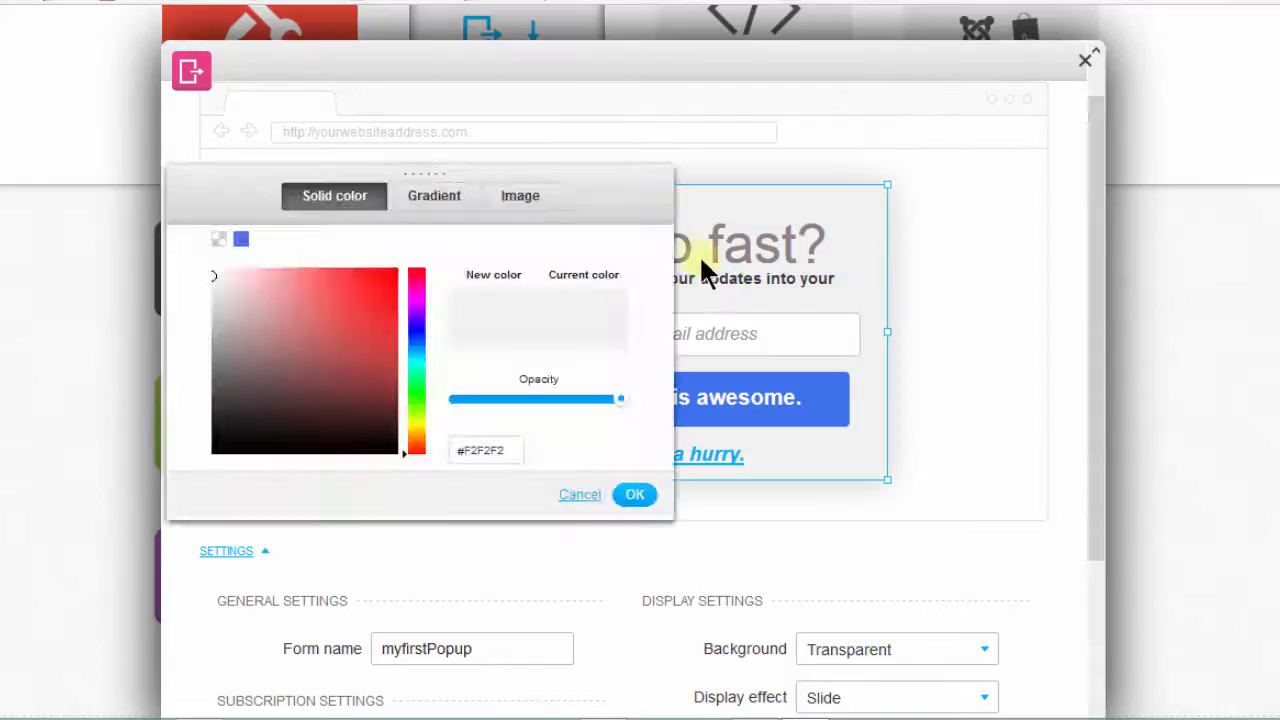
click(748, 234)
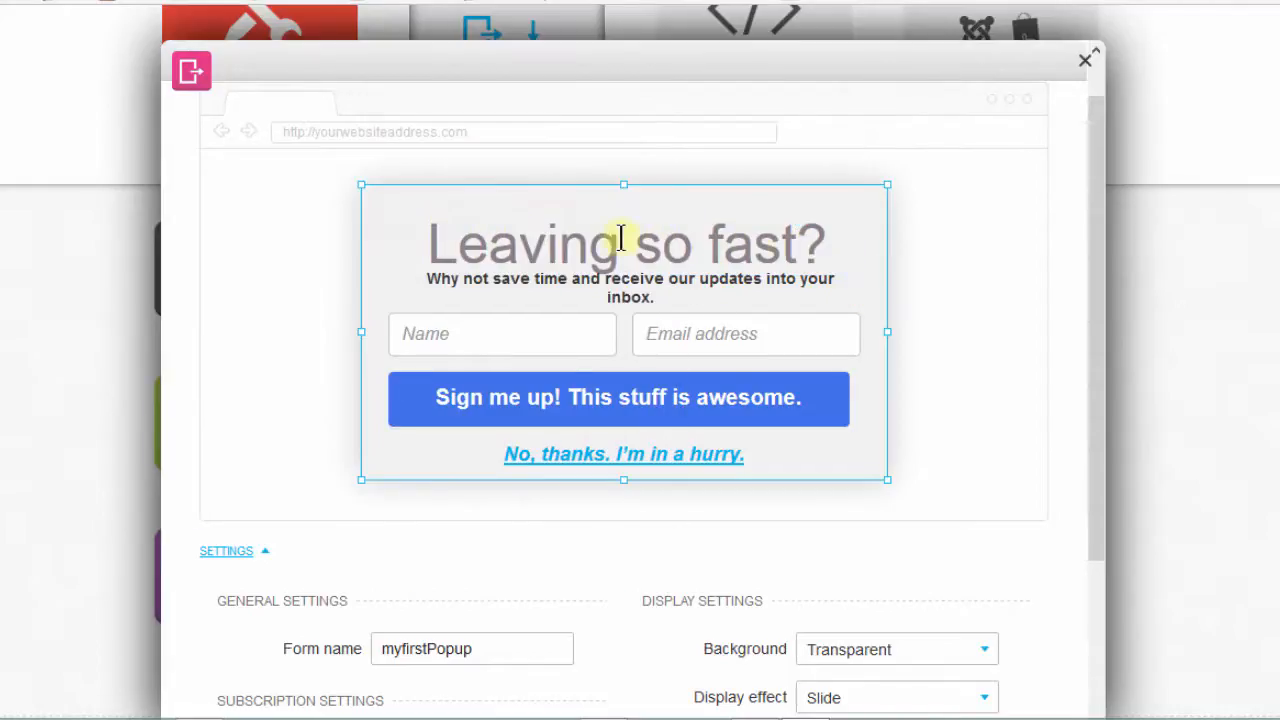
click(538, 230)
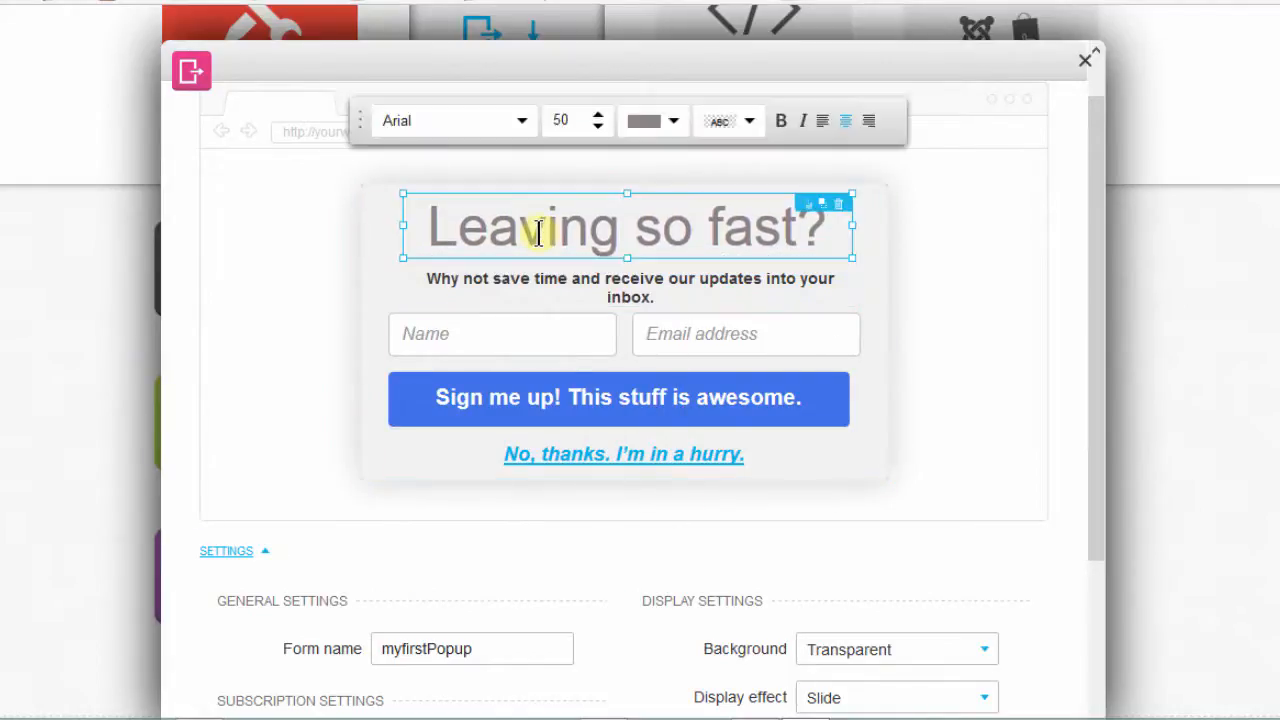
Save and publish the myfirstPopup form
click(1096, 225)
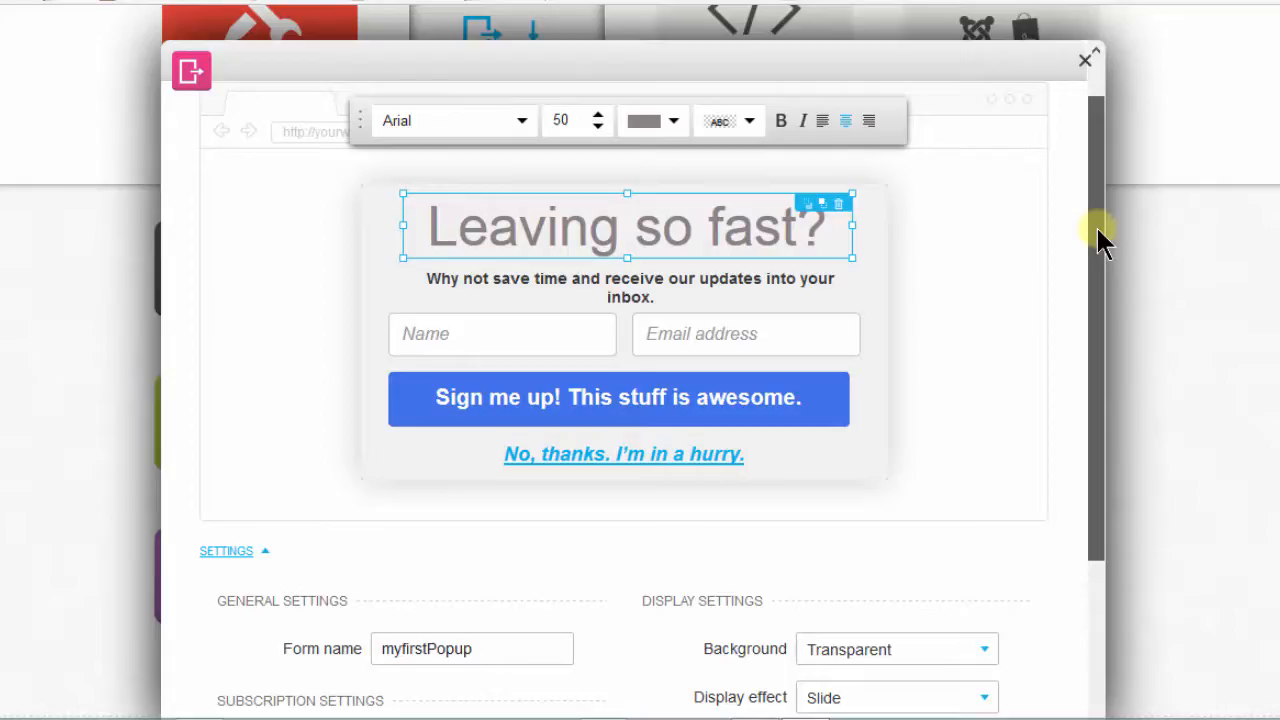
drag(1097, 476, 1080, 534)
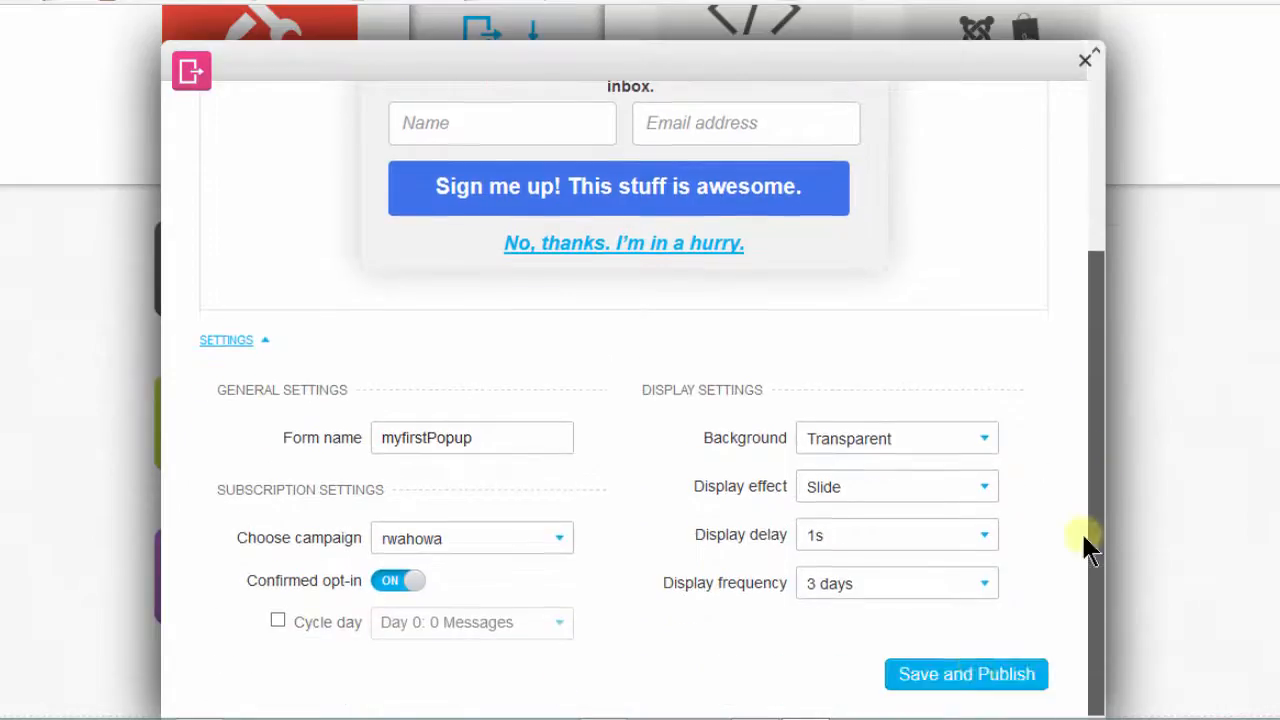
click(951, 683)
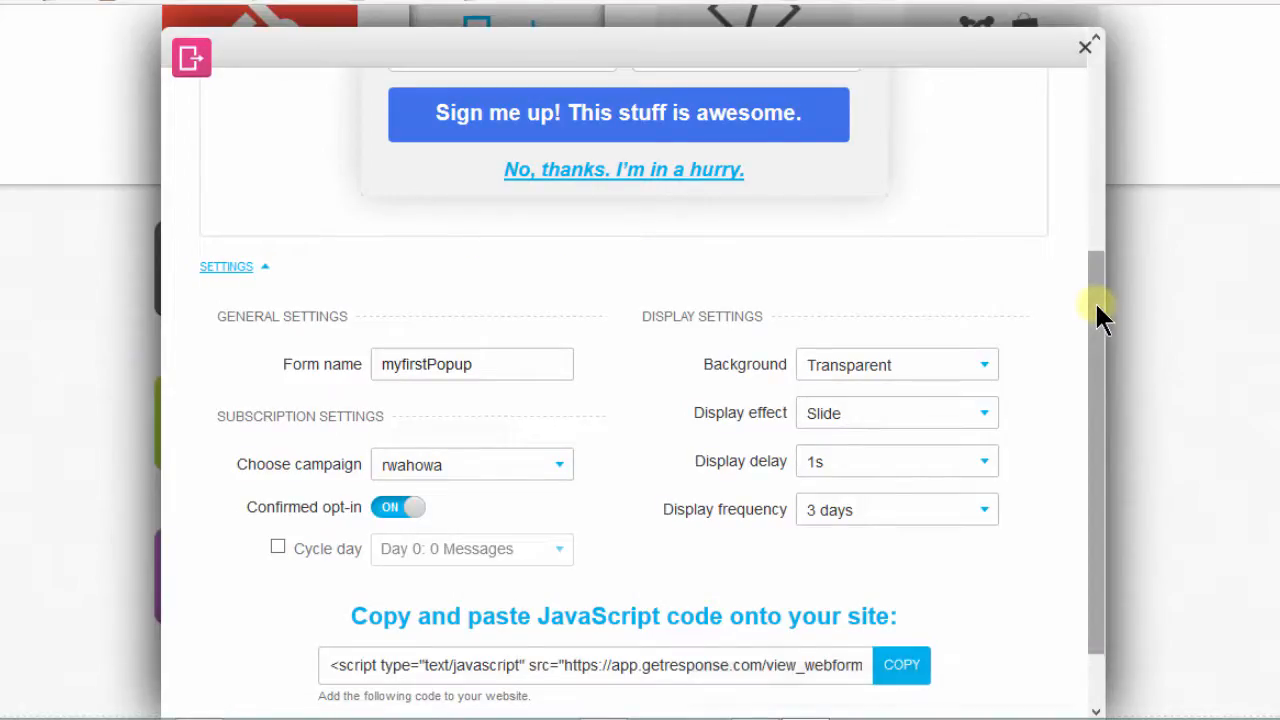
Select the form's entire JavaScript embed code to copy it
drag(1096, 307, 1097, 444)
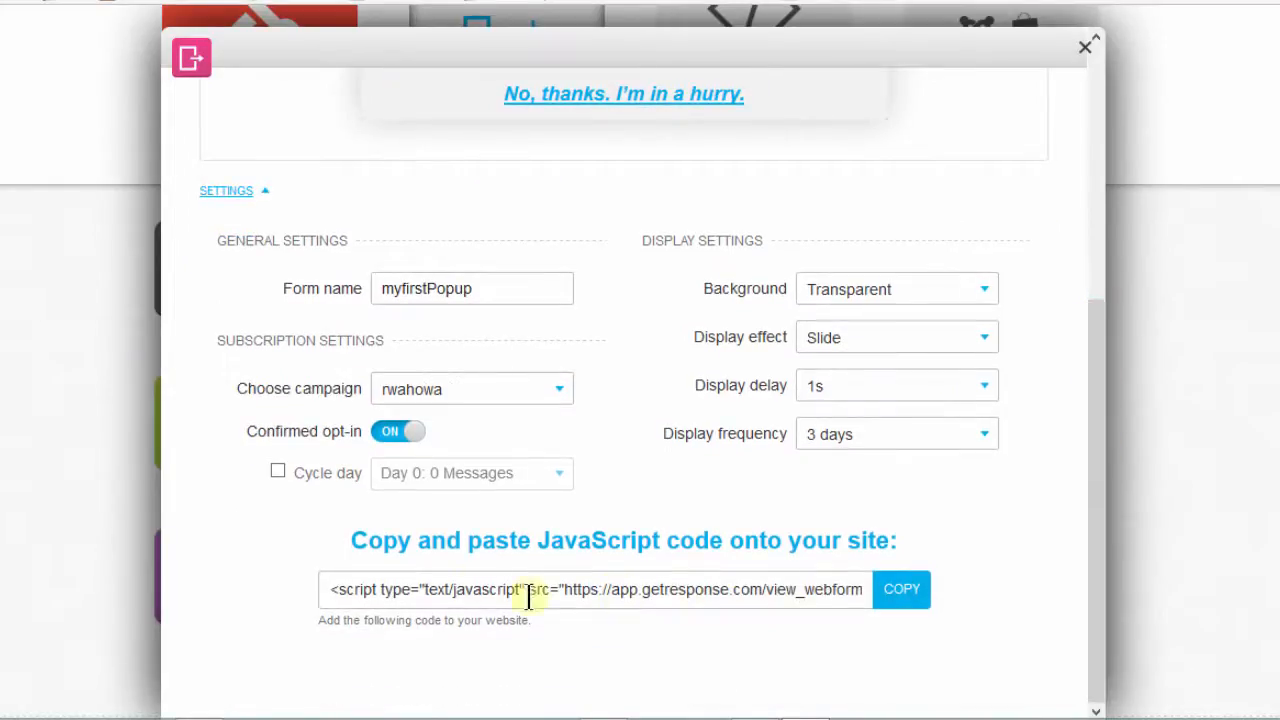
click(448, 588)
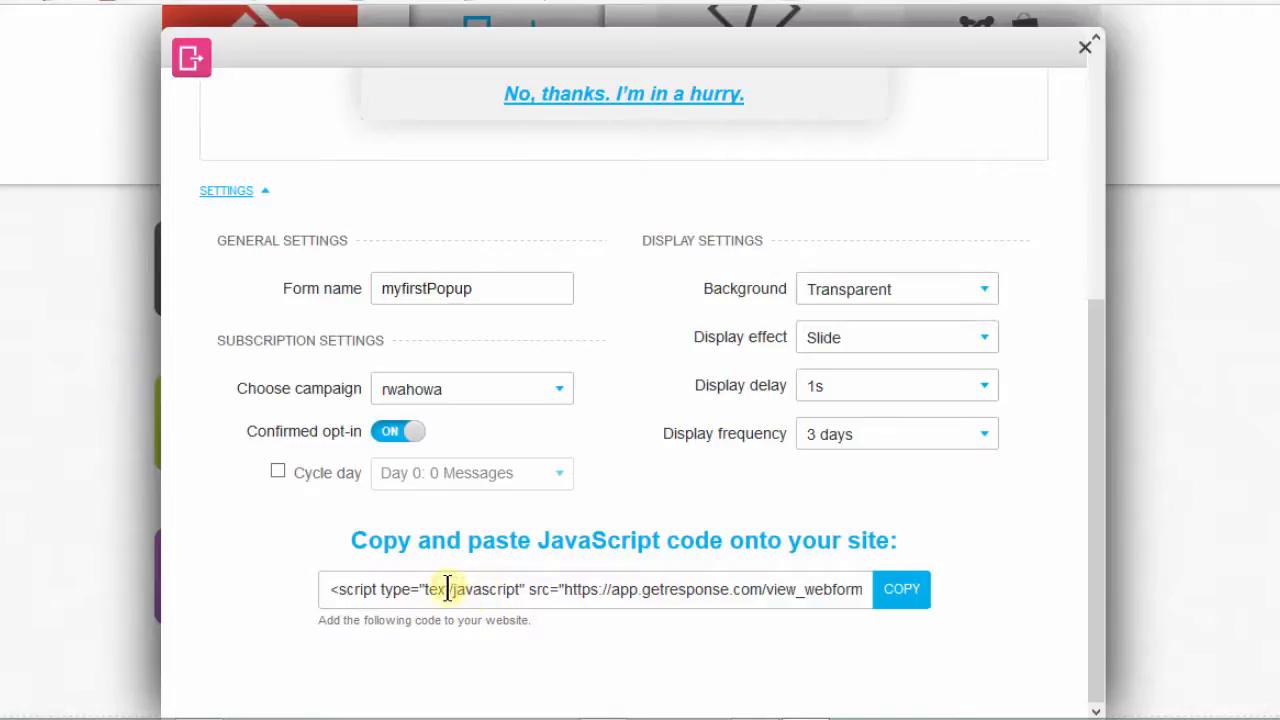
key(ctrl+a)
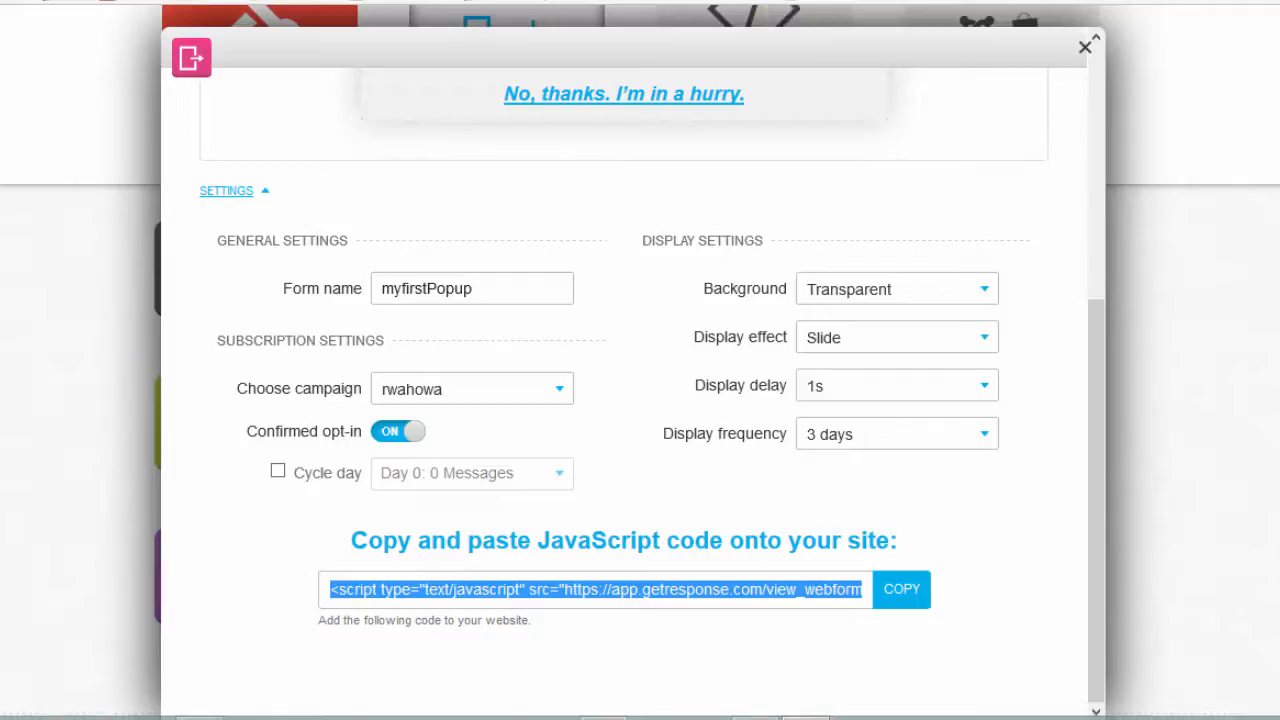
Switch to the code editor and paste the pop-up script below the last closing div, separated from it by an empty line
mouse_move(400, 705)
click(603, 703)
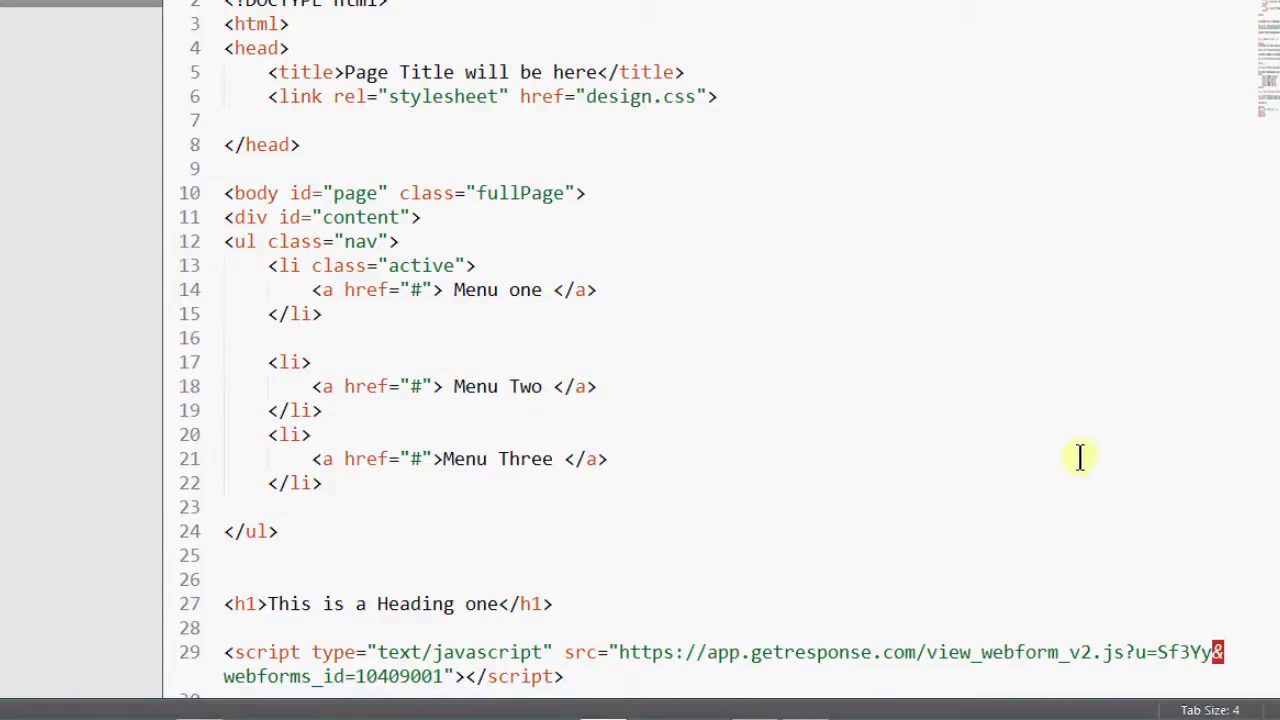
scroll(1268, 20, down, 6)
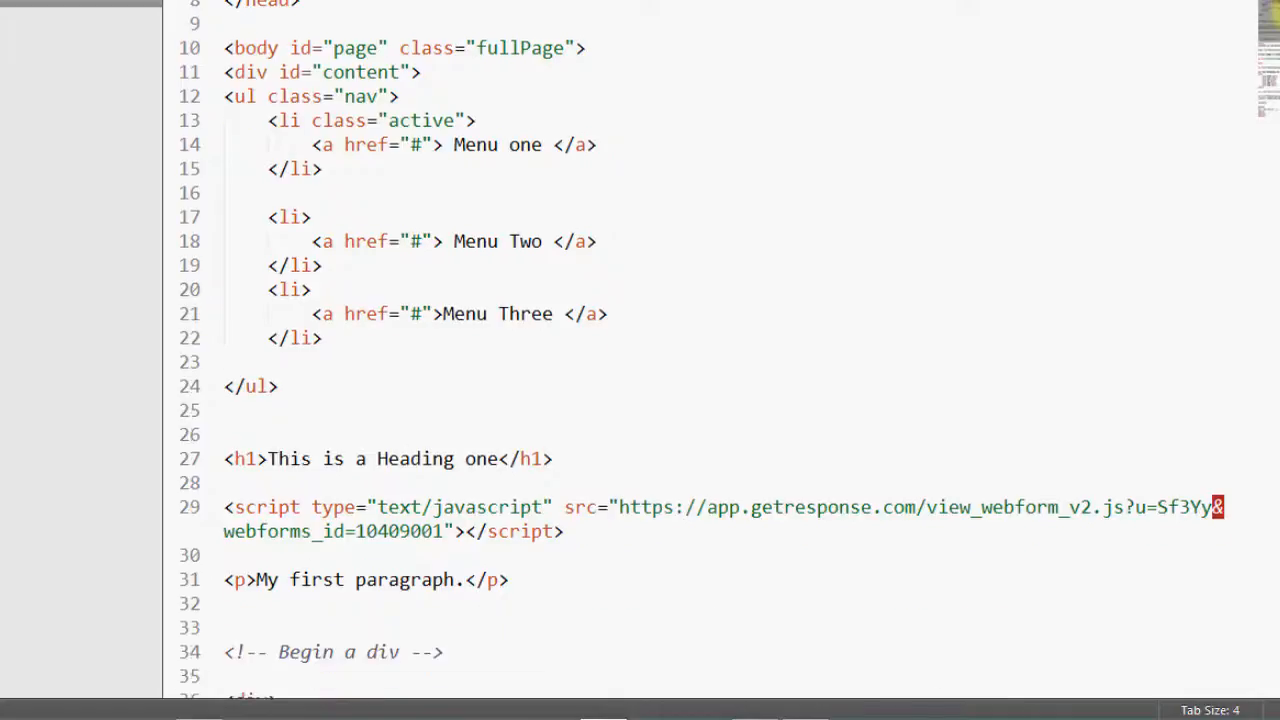
drag(1277, 28, 1266, 86)
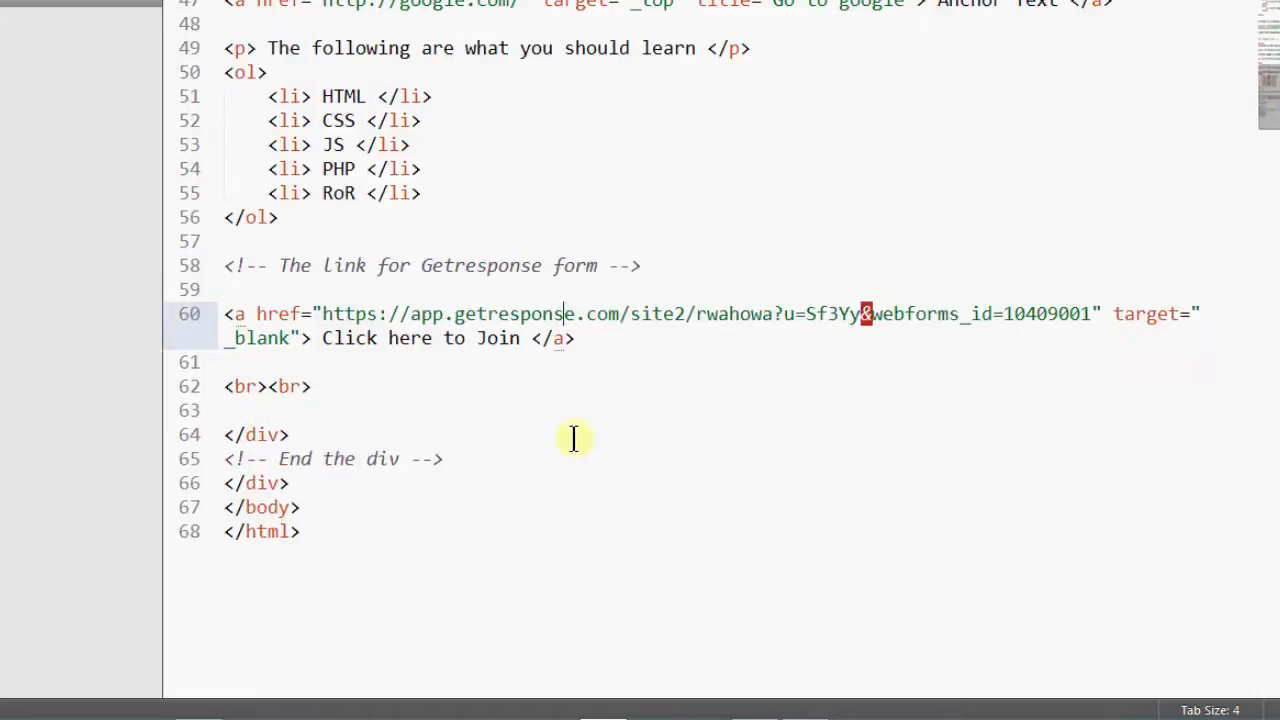
click(311, 485)
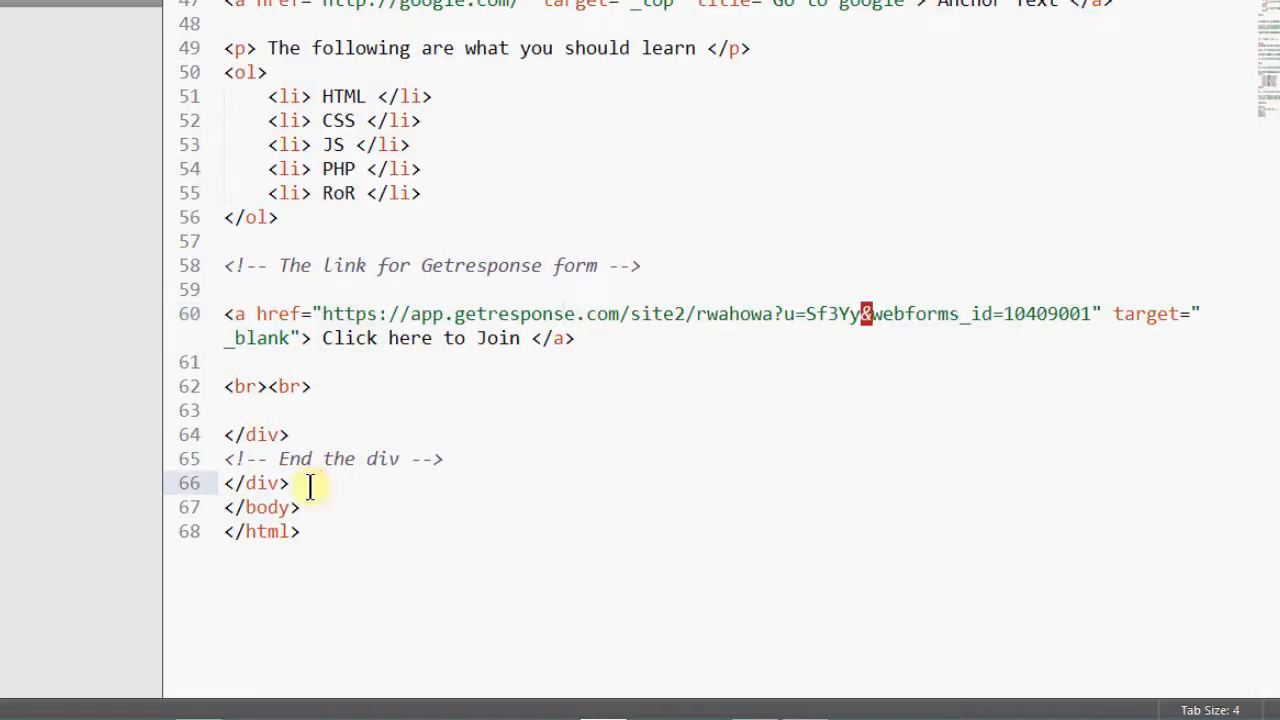
key(Return)
key(Return)
text(<script type="text/javascript" src="https://app.getresponse.com/view_webform_v2.js?u=Sf3Yy&webforms_id=10409901"></script>)
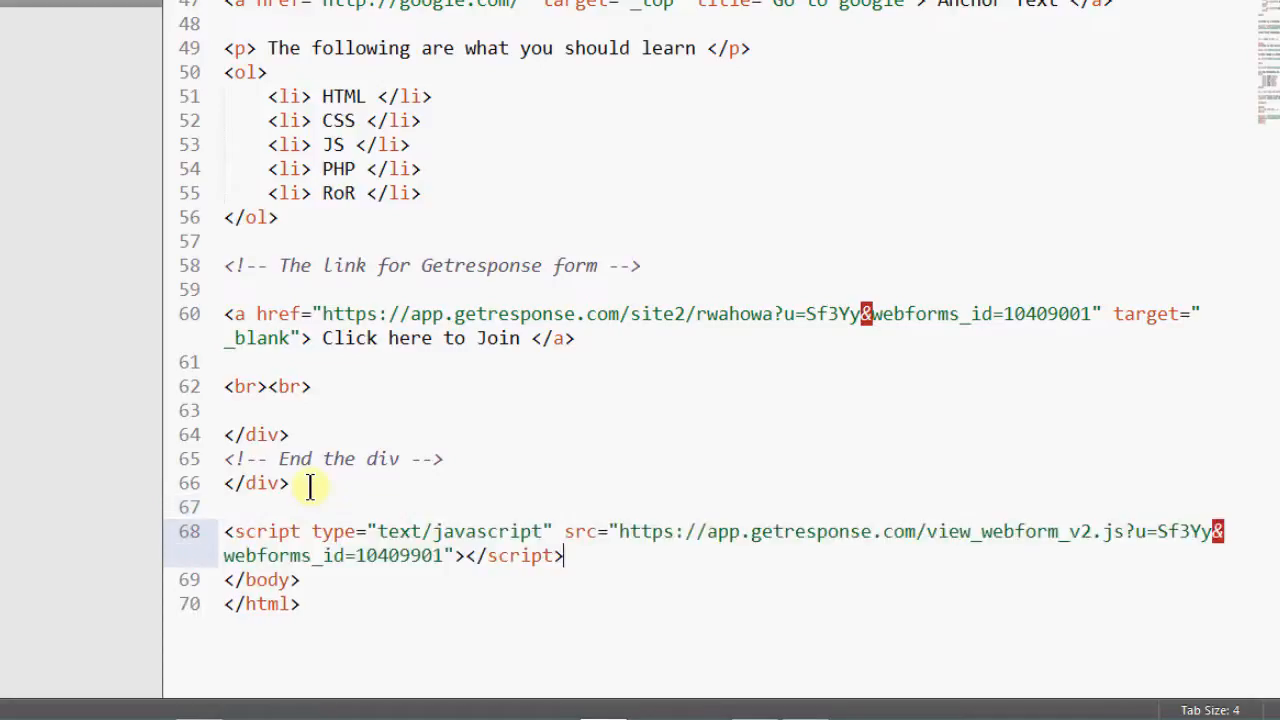
Add an HTML comment "Exit Popup" above the pasted script, insert an empty line after the script and save the file
click(276, 503)
key(Return)
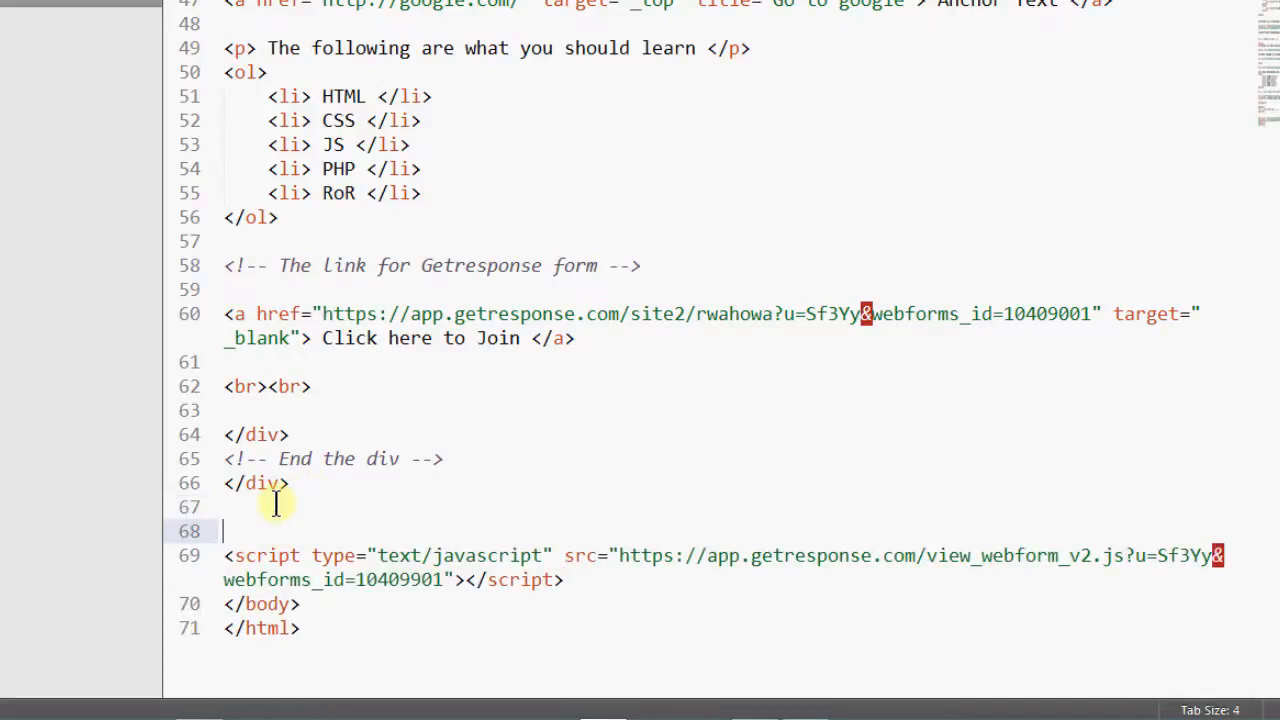
text(Exit Popup)
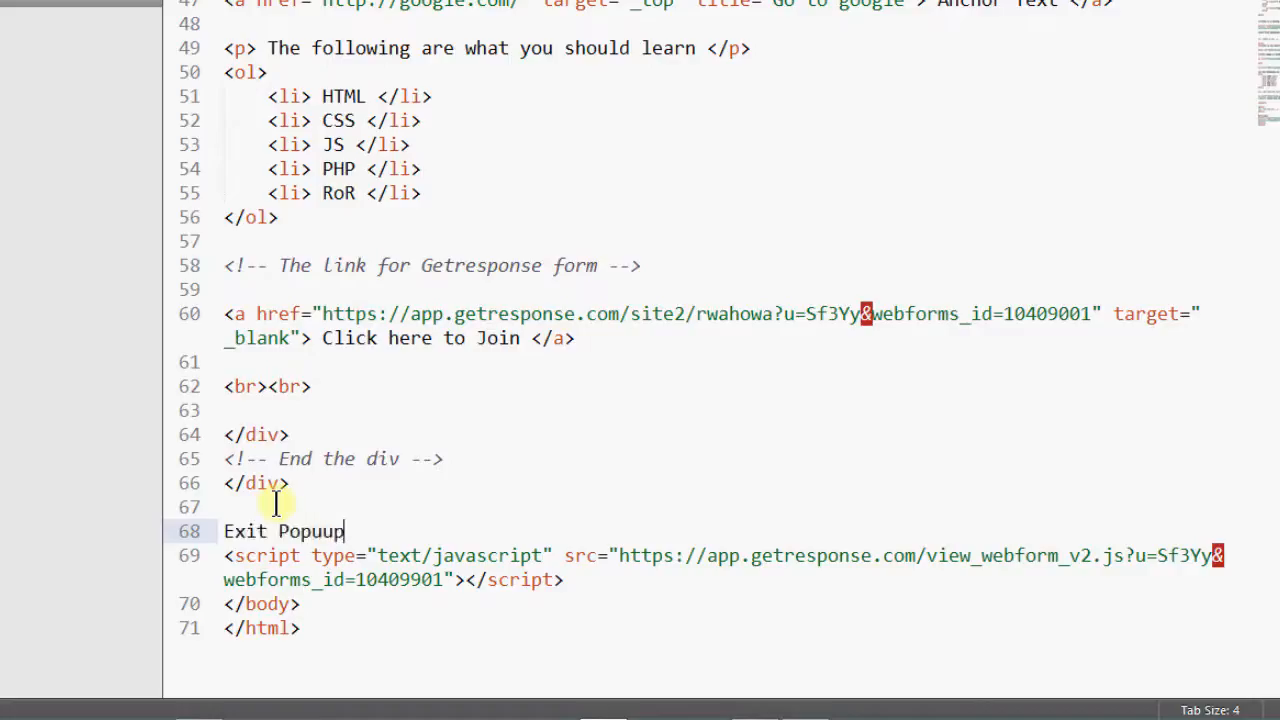
click(321, 530)
key(ctrl+slash)
click(448, 531)
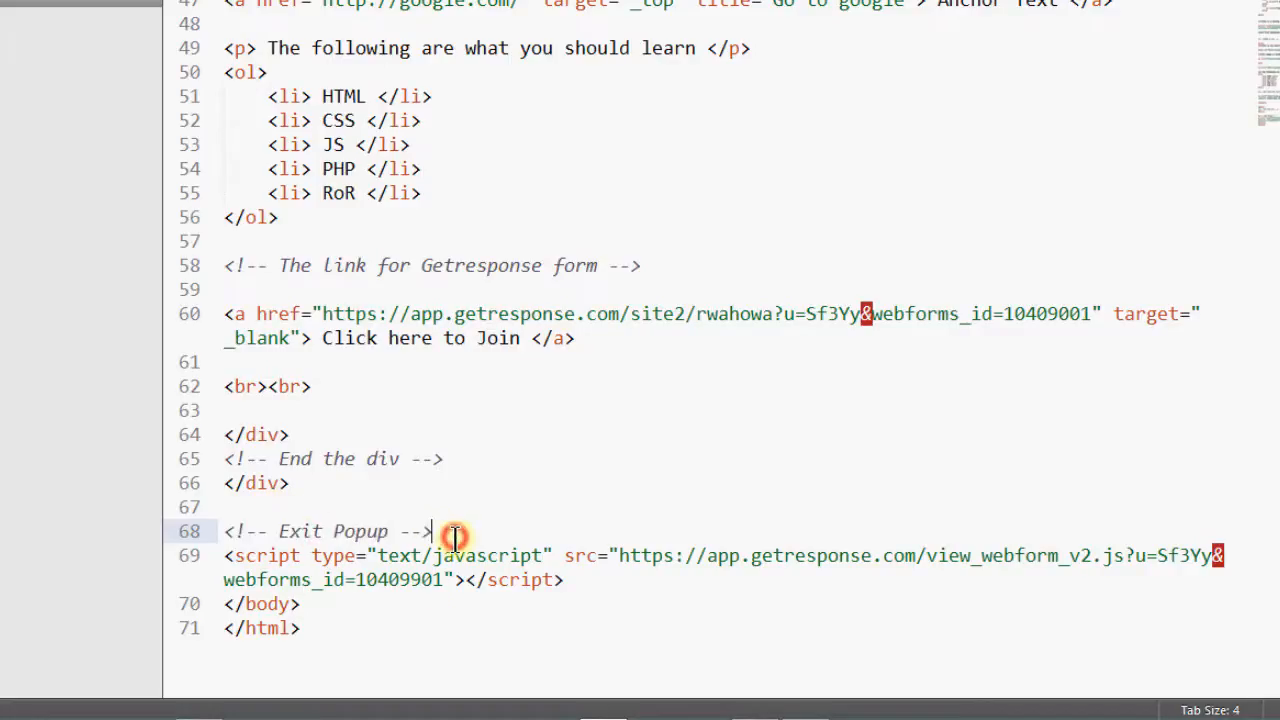
click(566, 580)
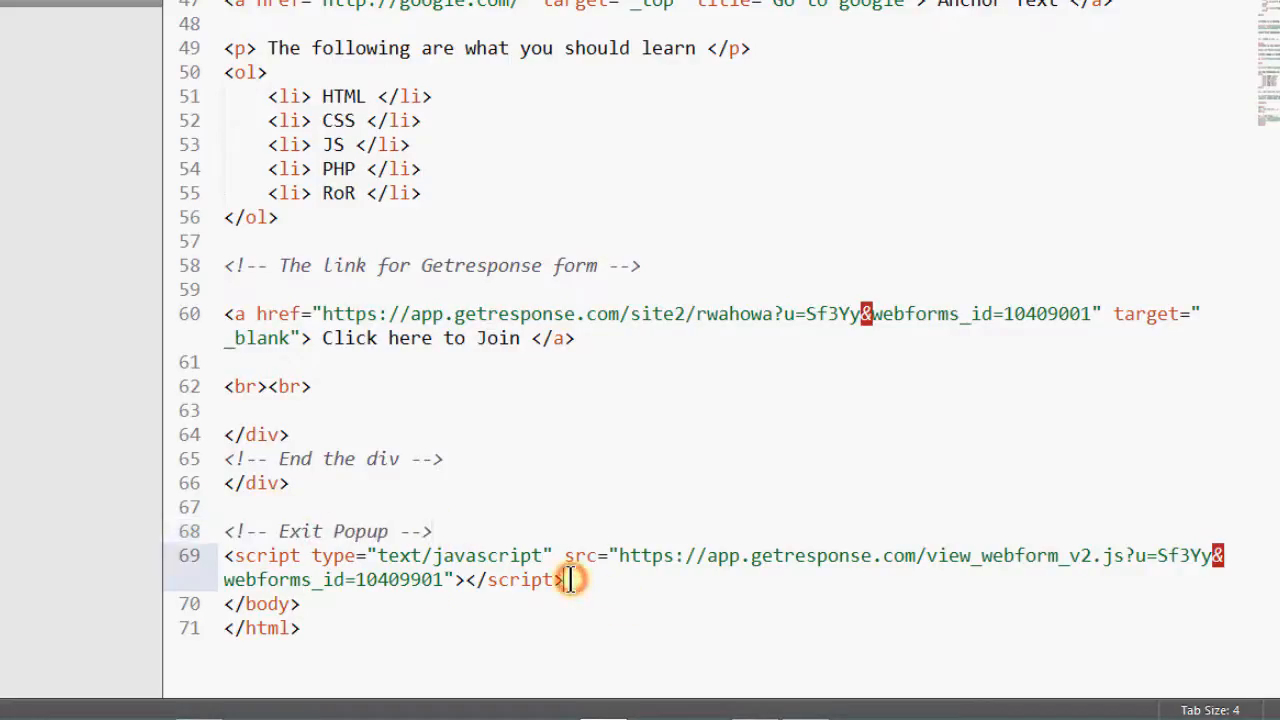
key(Return)
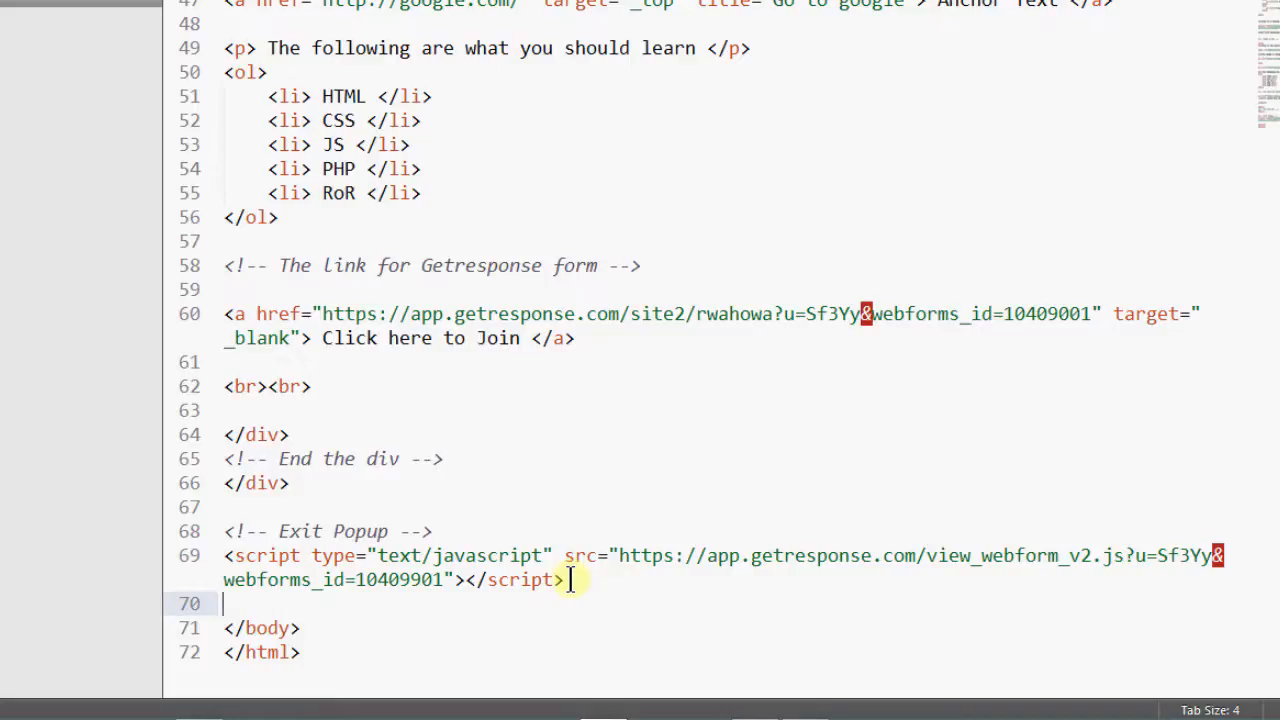
Switch to the browser, reload the local web page and trigger the exit pop-up by moving to leave the page
mouse_move(100, 706)
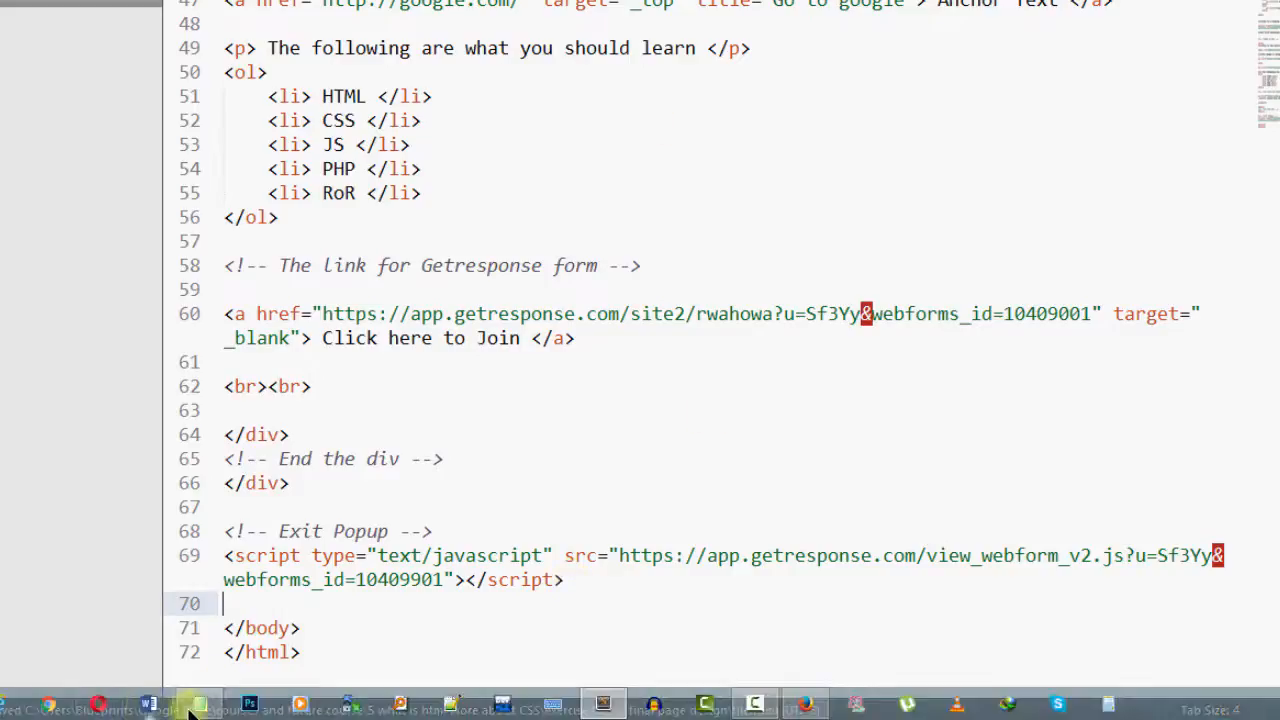
click(805, 705)
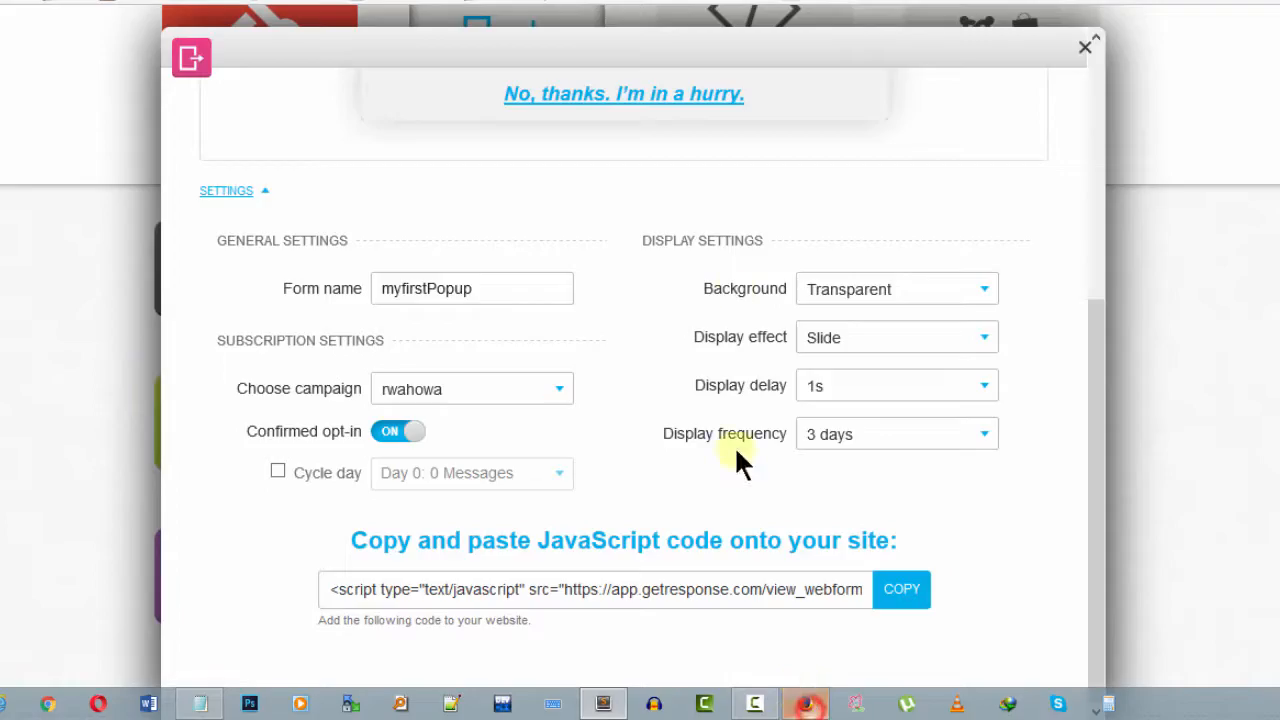
click(595, 589)
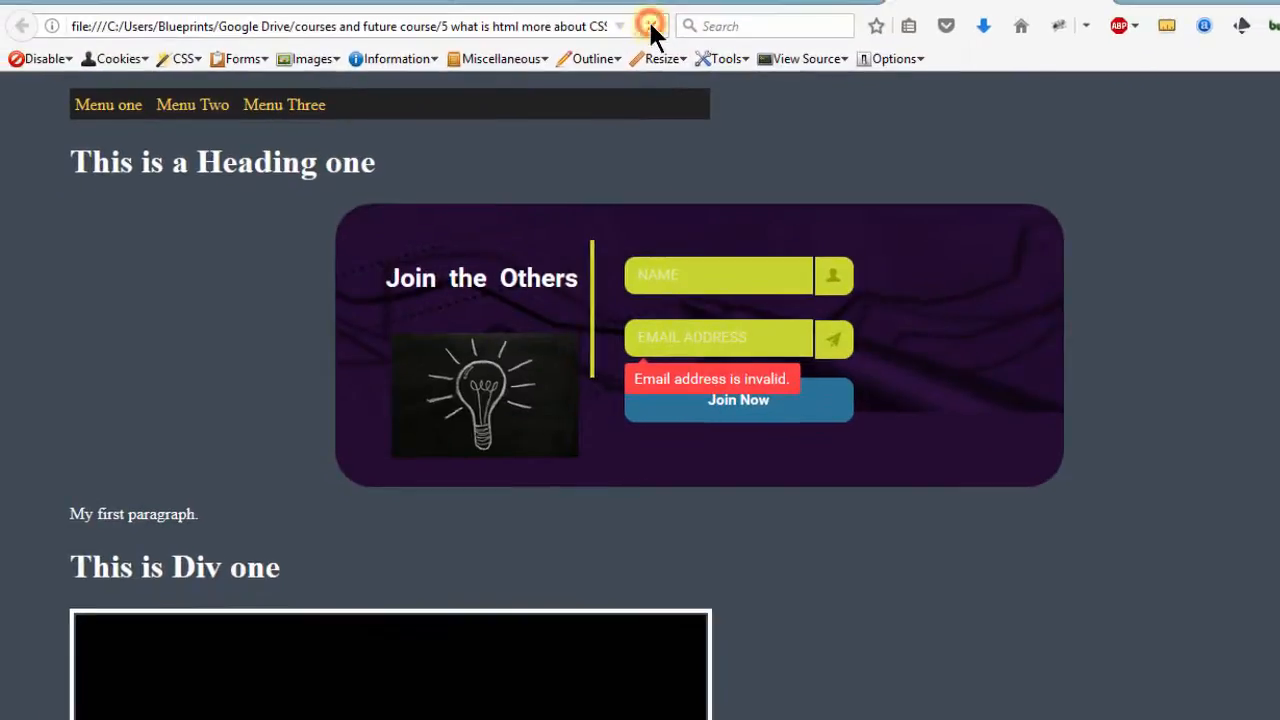
click(650, 25)
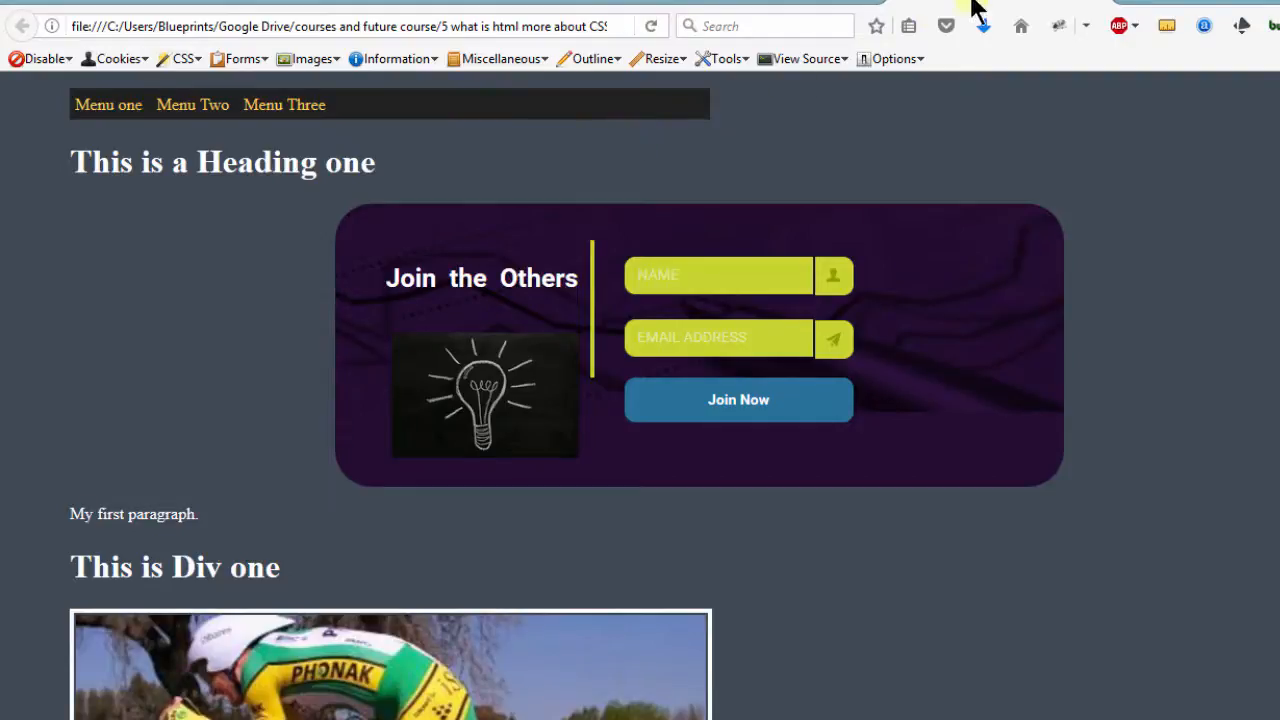
mouse_move(1050, 5)
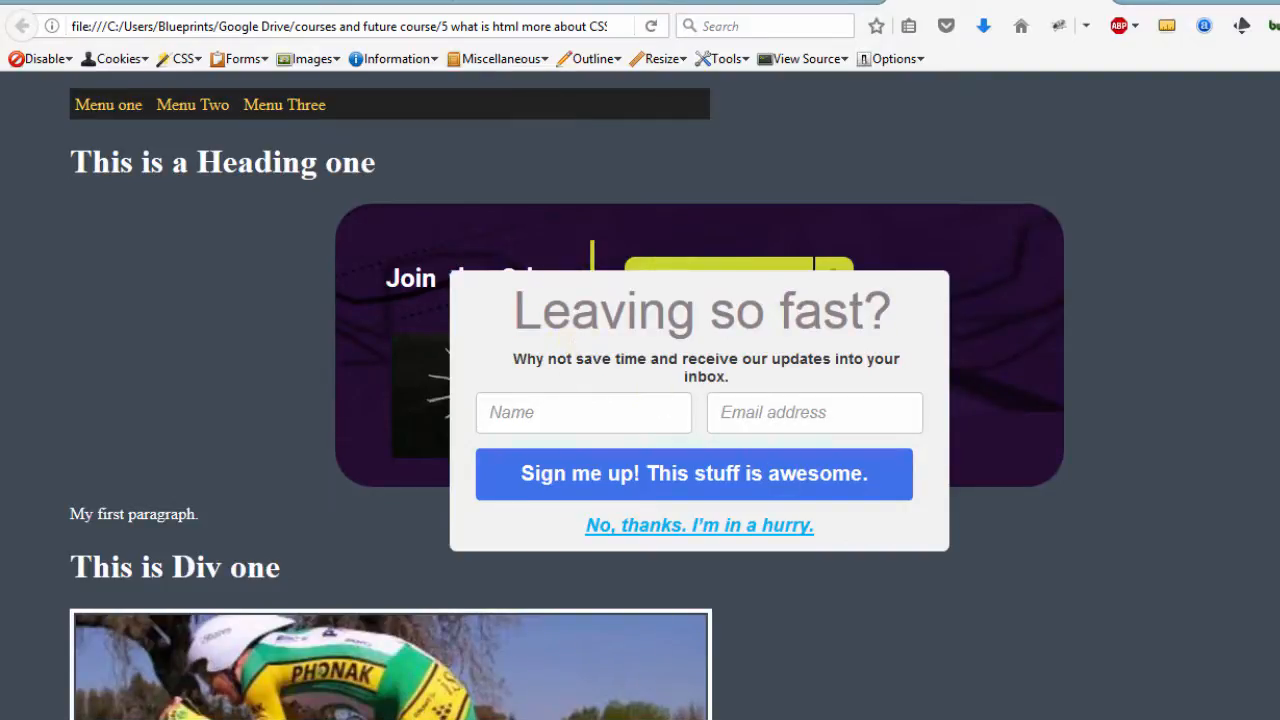
Switch to the code editor and select the entire pop-up script below the "Exit Popup" comment
key(alt+Tab)
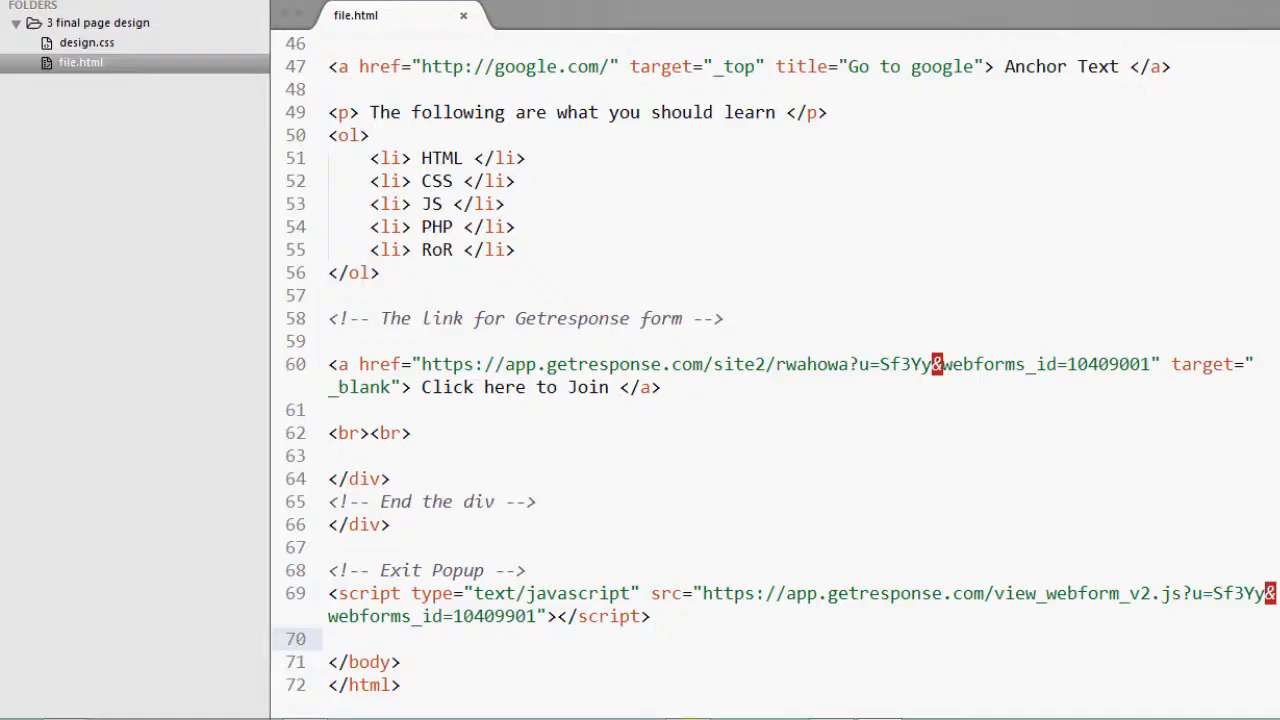
click(314, 593)
double_click(336, 593)
drag(328, 593, 652, 616)
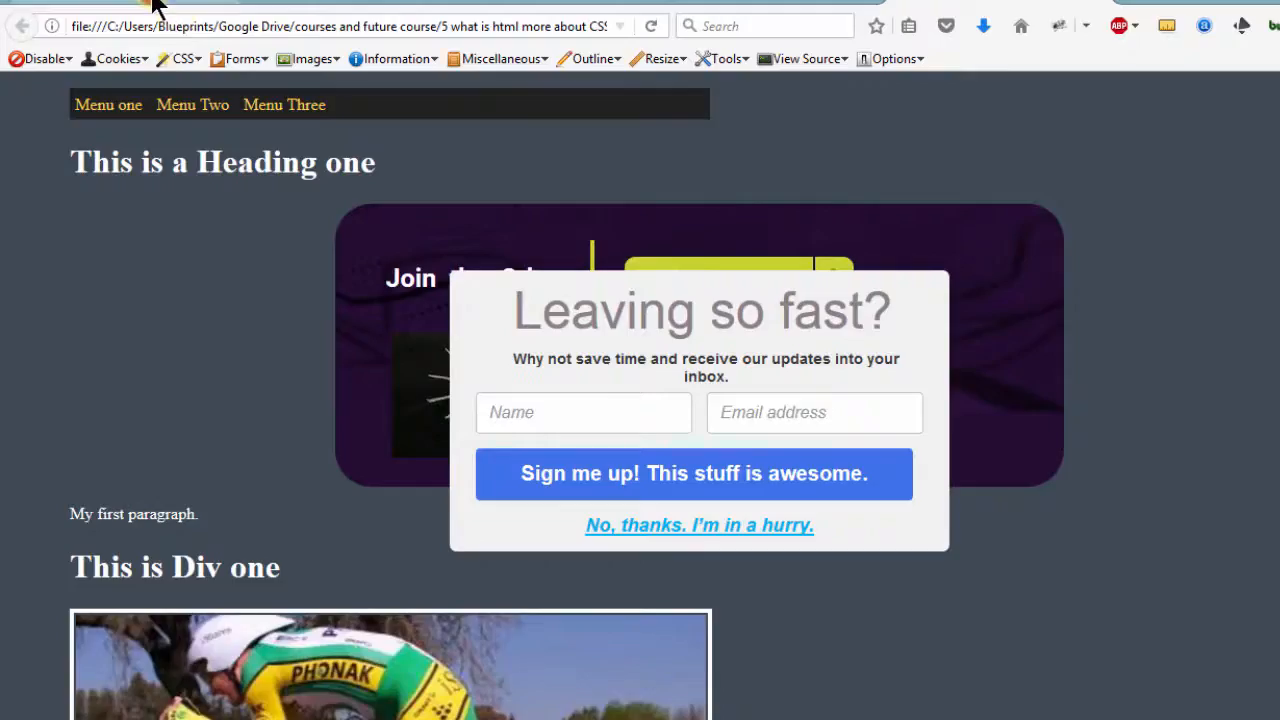
Switch to the GetResponse form settings in the browser, set the display frequency to Always, and save and publish the form
click(145, 3)
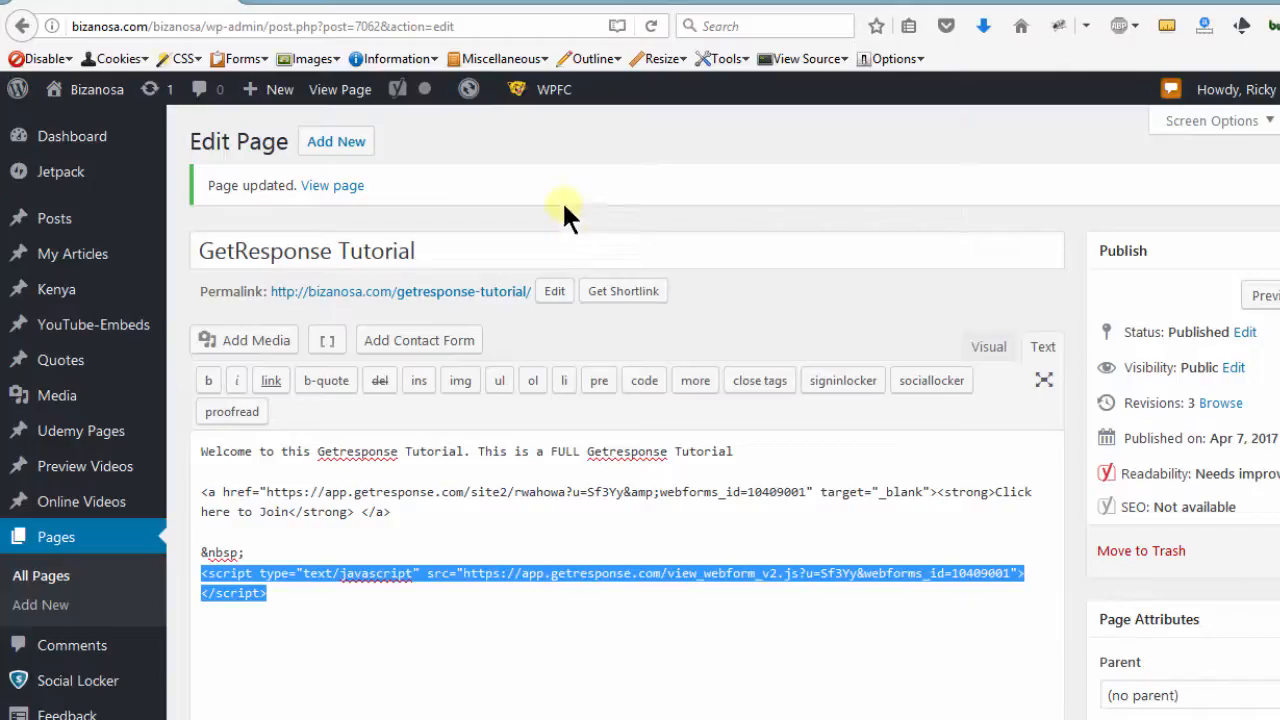
click(557, 5)
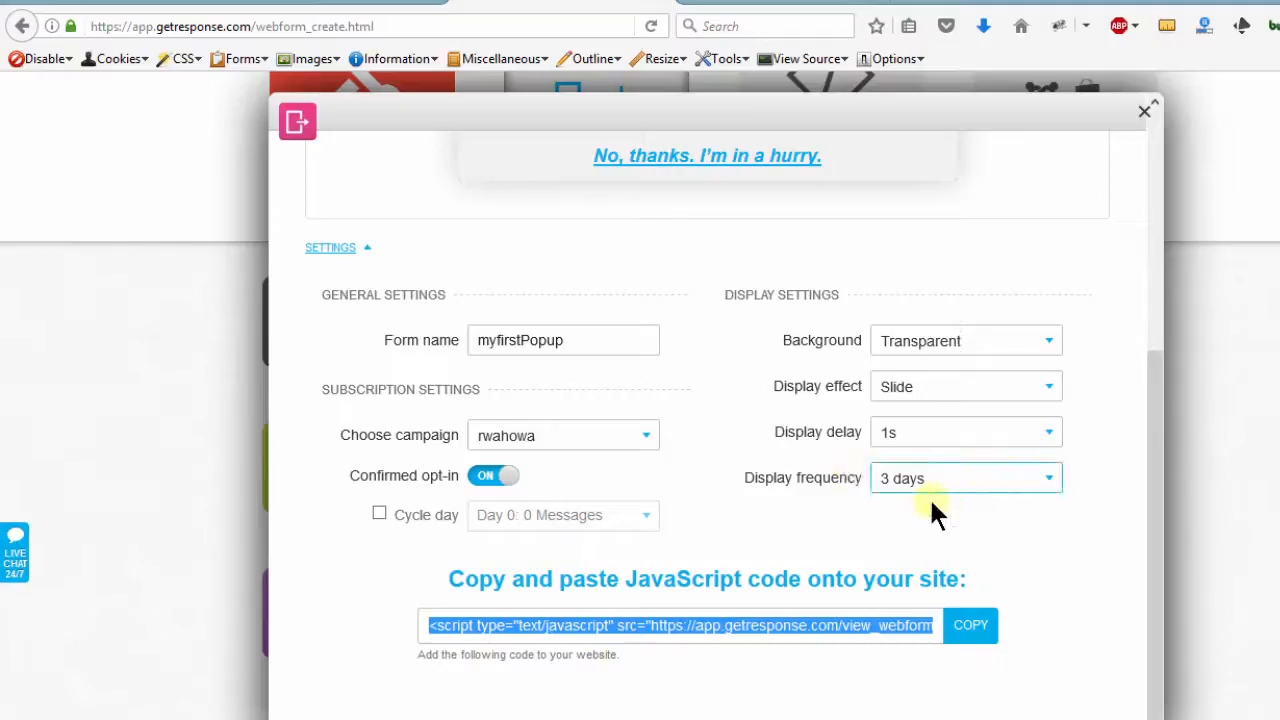
click(1049, 479)
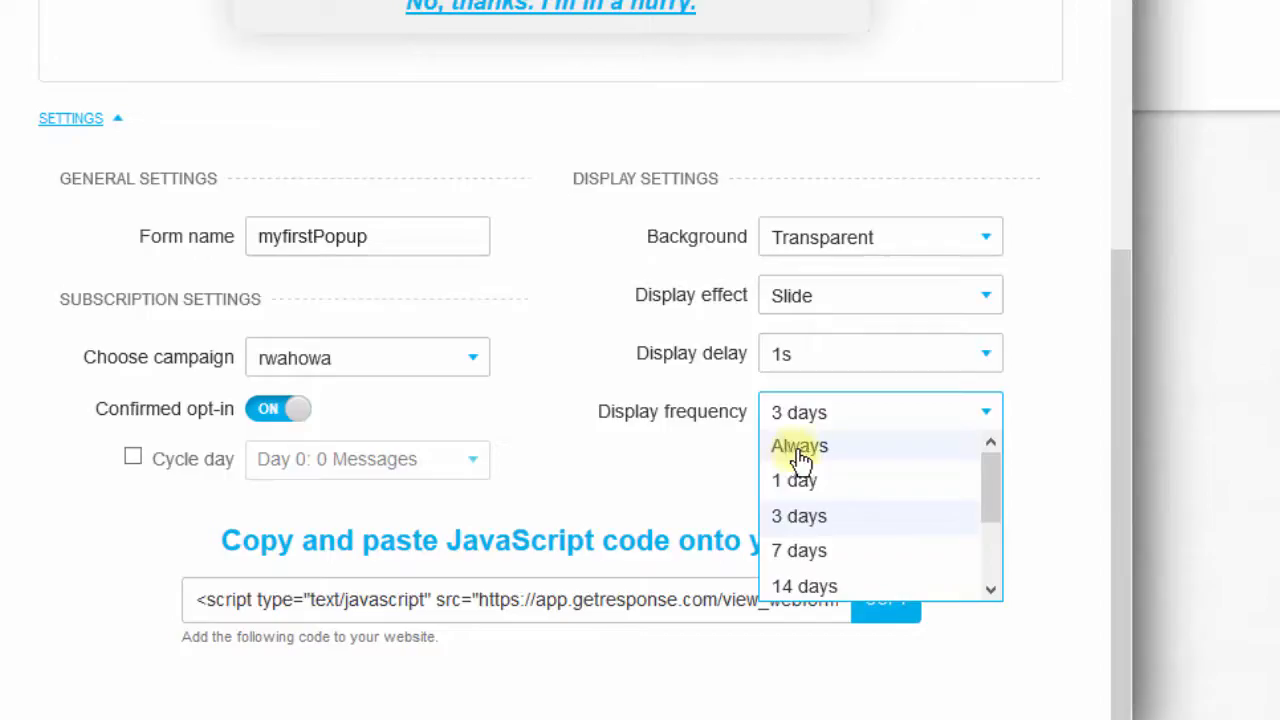
click(795, 455)
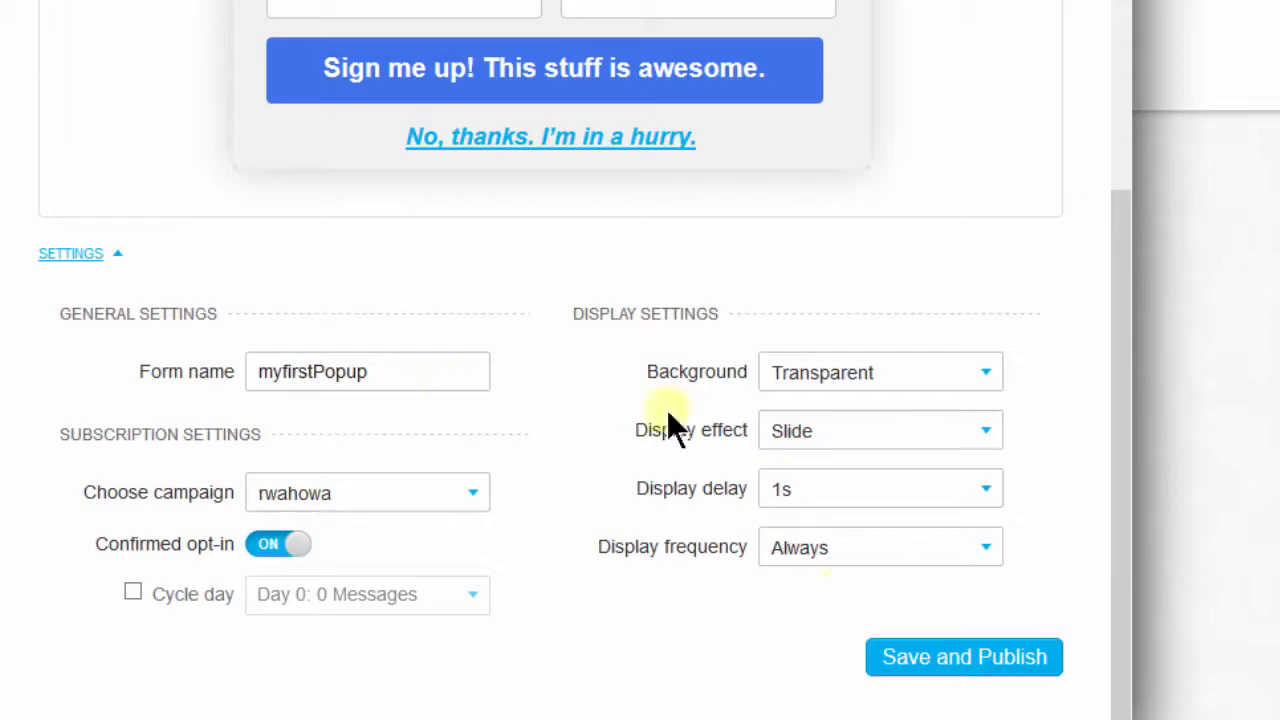
click(826, 556)
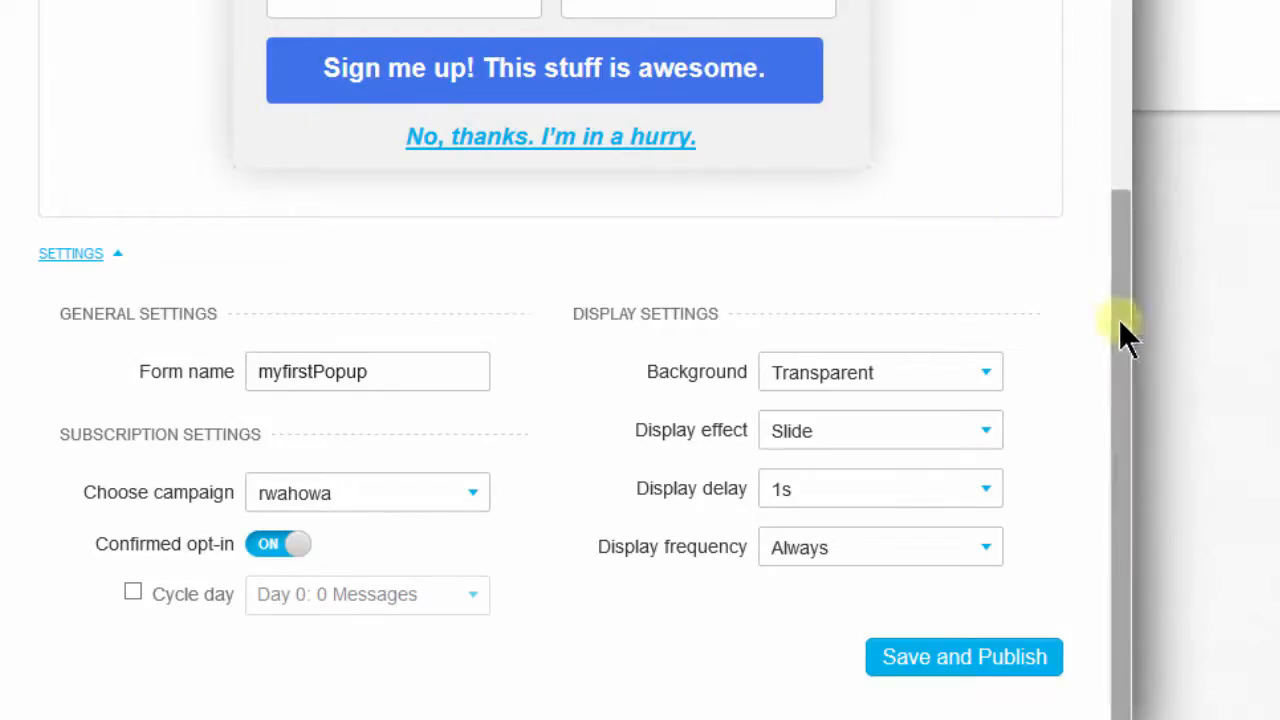
click(960, 664)
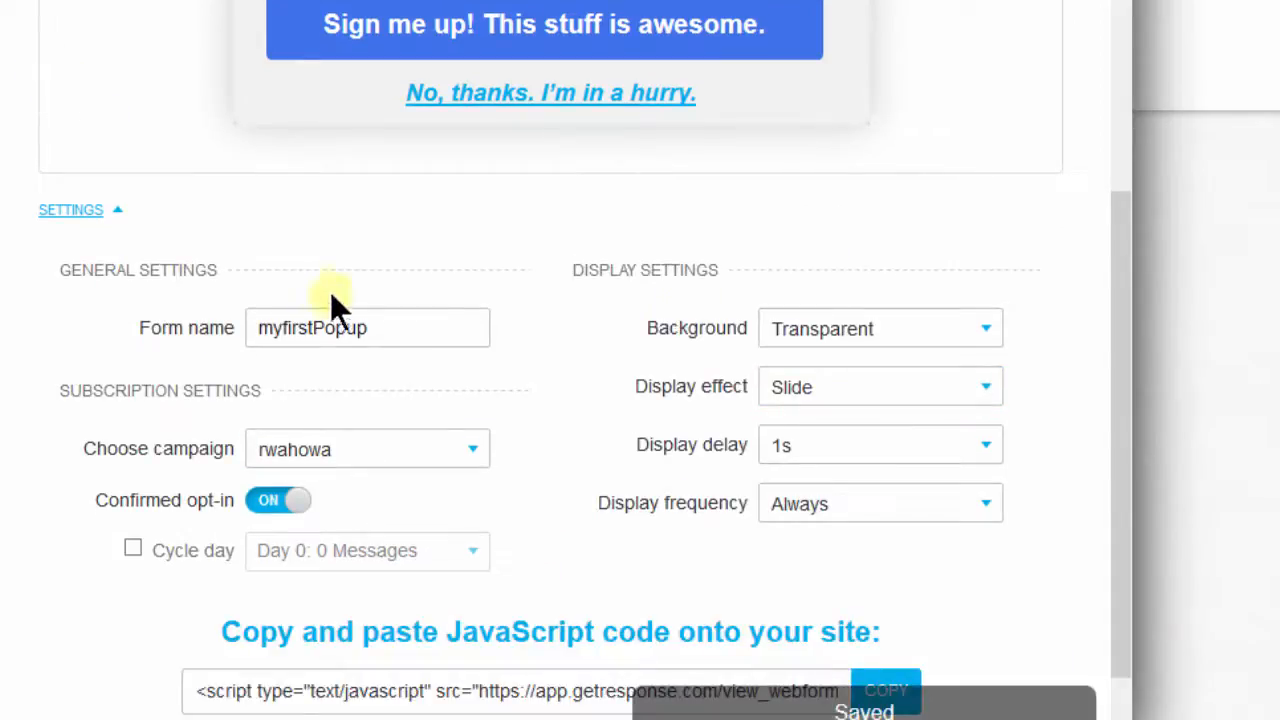
drag(1120, 293, 1120, 462)
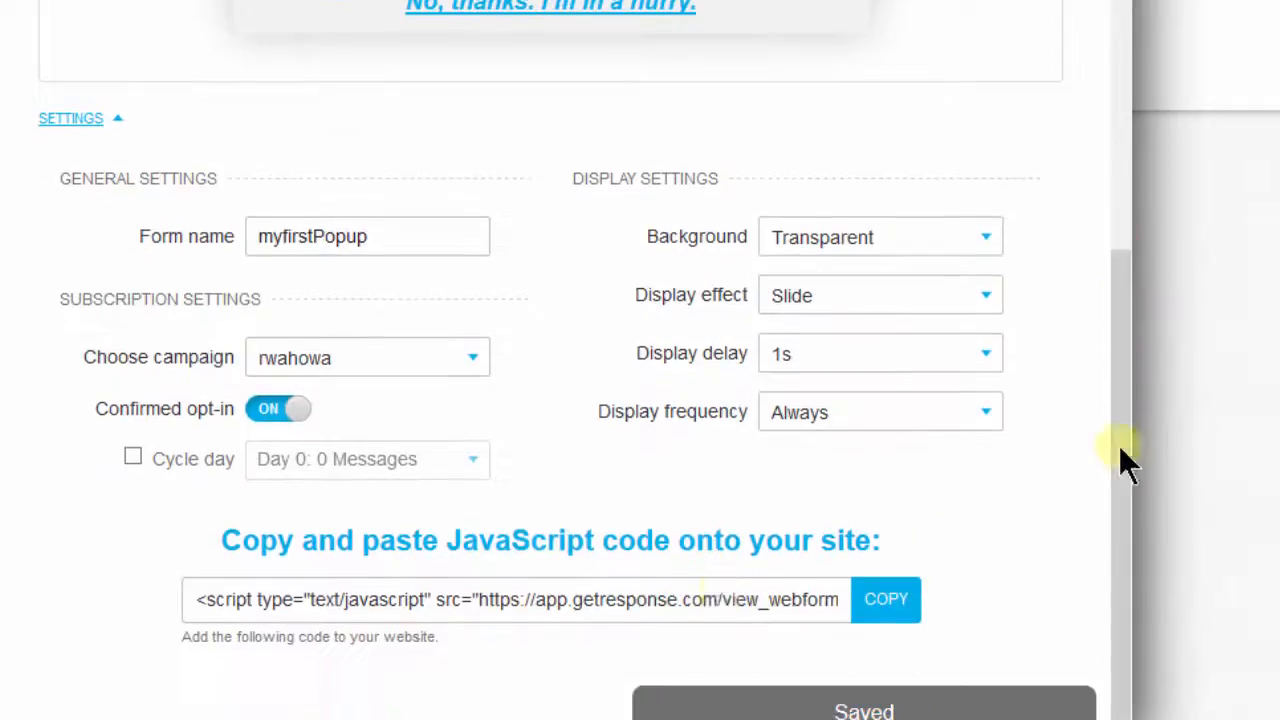